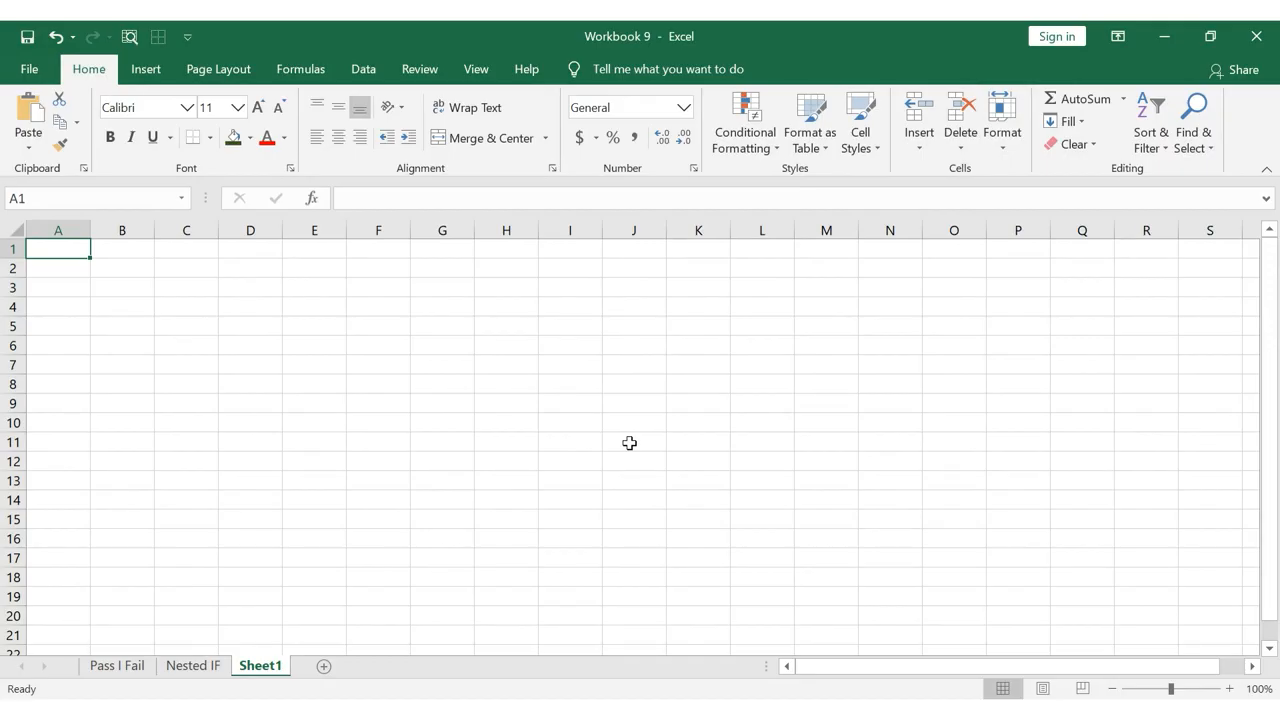
- Open the Pass I Fail sheet and review the School/College XYZ title and the list of students in column A
{"action": "left_click", "coordinate": [133, 665]}
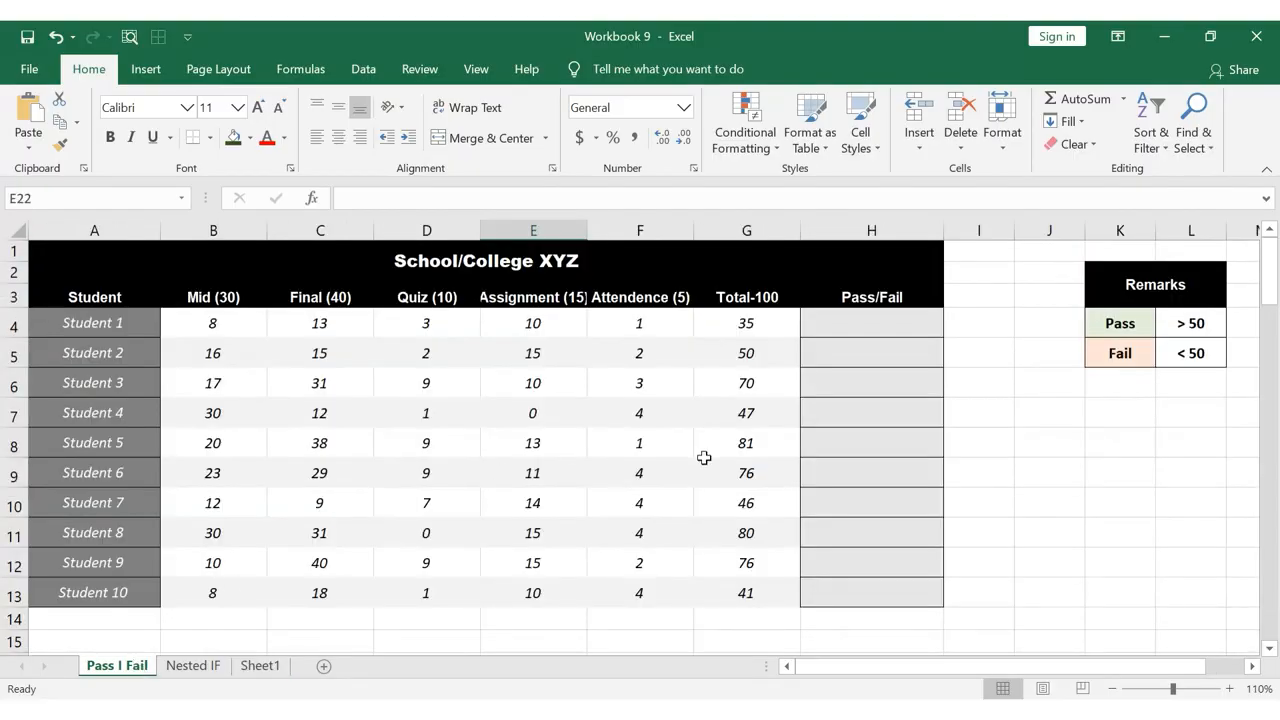
{"action": "left_click", "coordinate": [608, 259]}
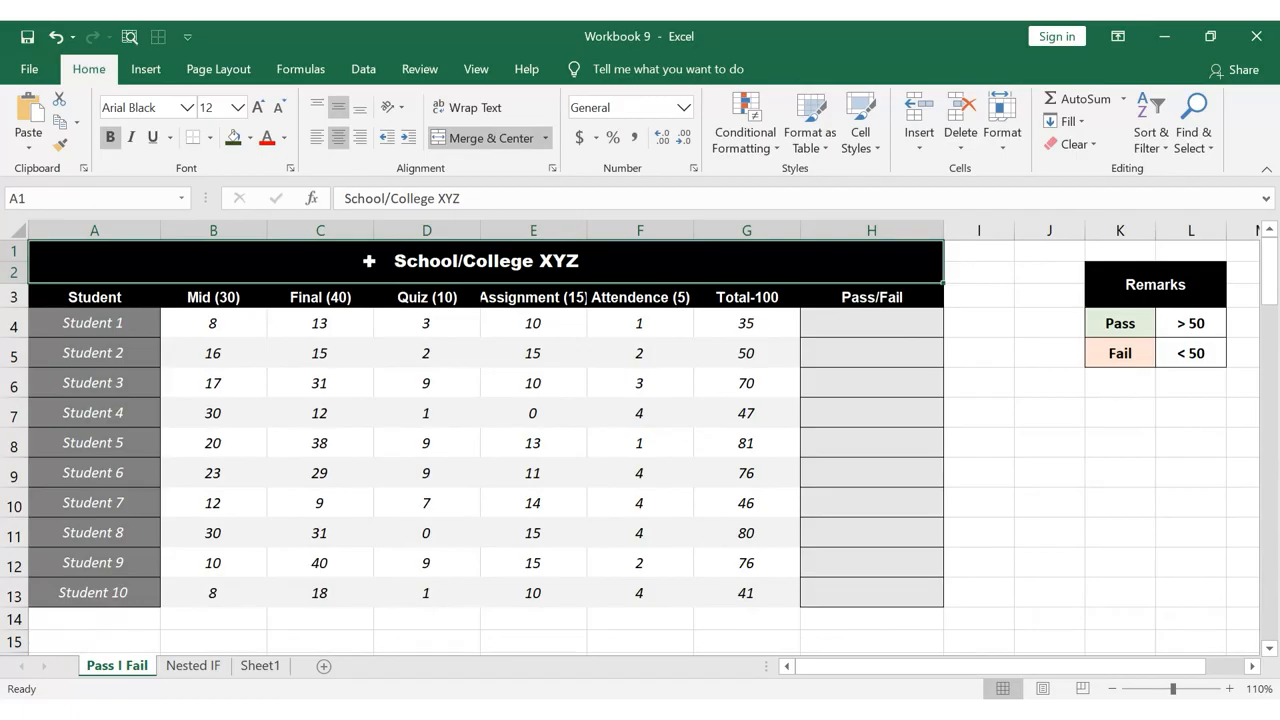
{"action": "left_click", "coordinate": [138, 318]}
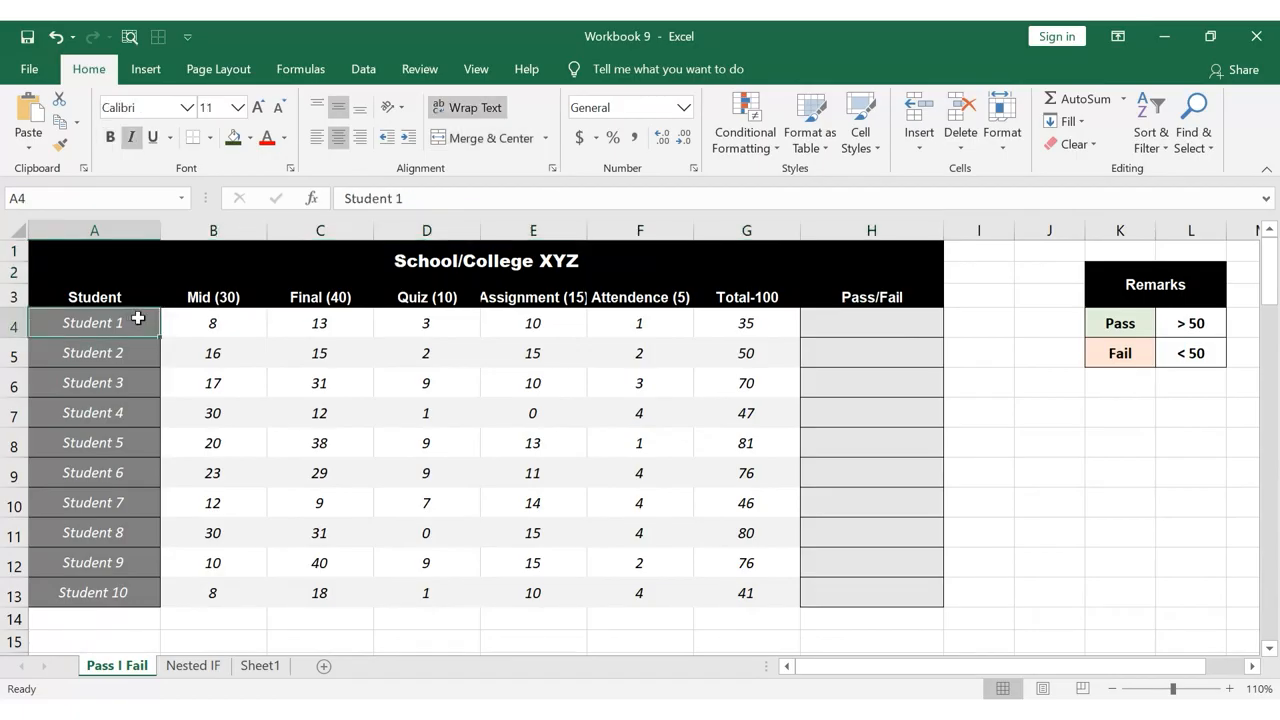
{"action": "key", "text": "Down"}
{"action": "key", "text": "Down"}
{"action": "key", "text": "Down"}
{"action": "key", "text": "Down"}
{"action": "key", "text": "Down"}
{"action": "key", "text": "Down"}
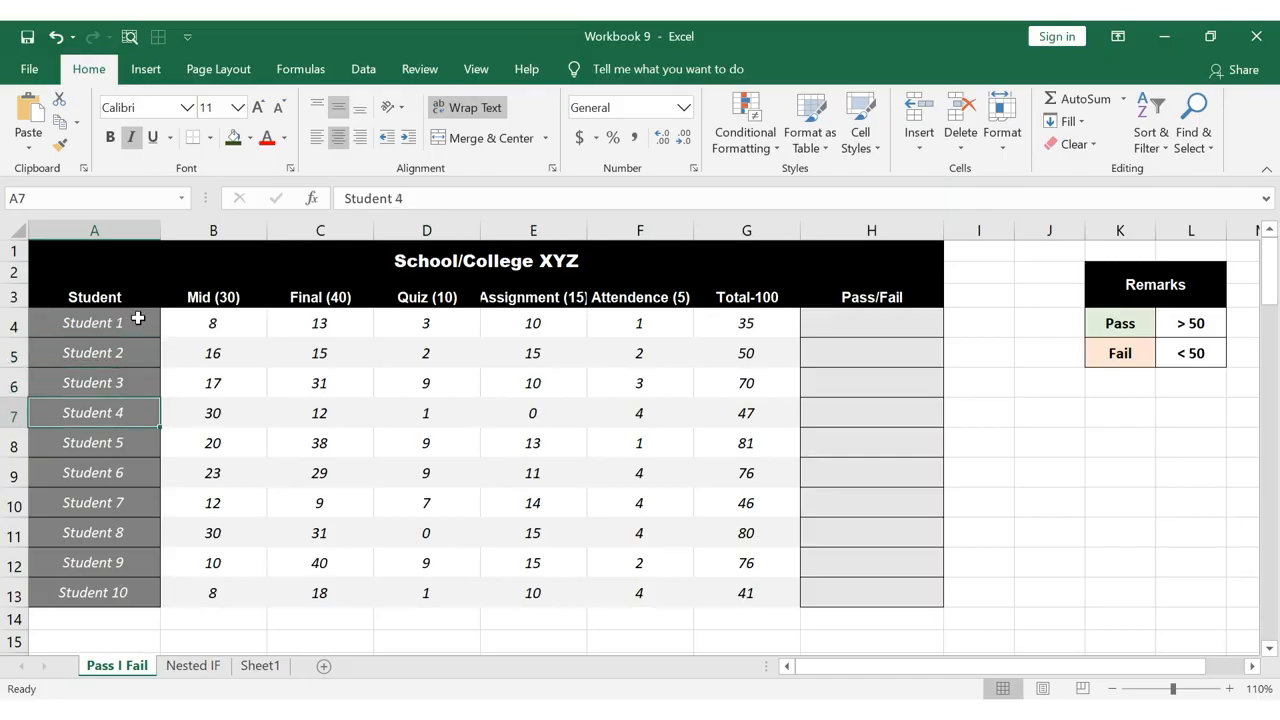
{"action": "key", "text": "Down"}
{"action": "key", "text": "Down"}
{"action": "key", "text": "Down"}
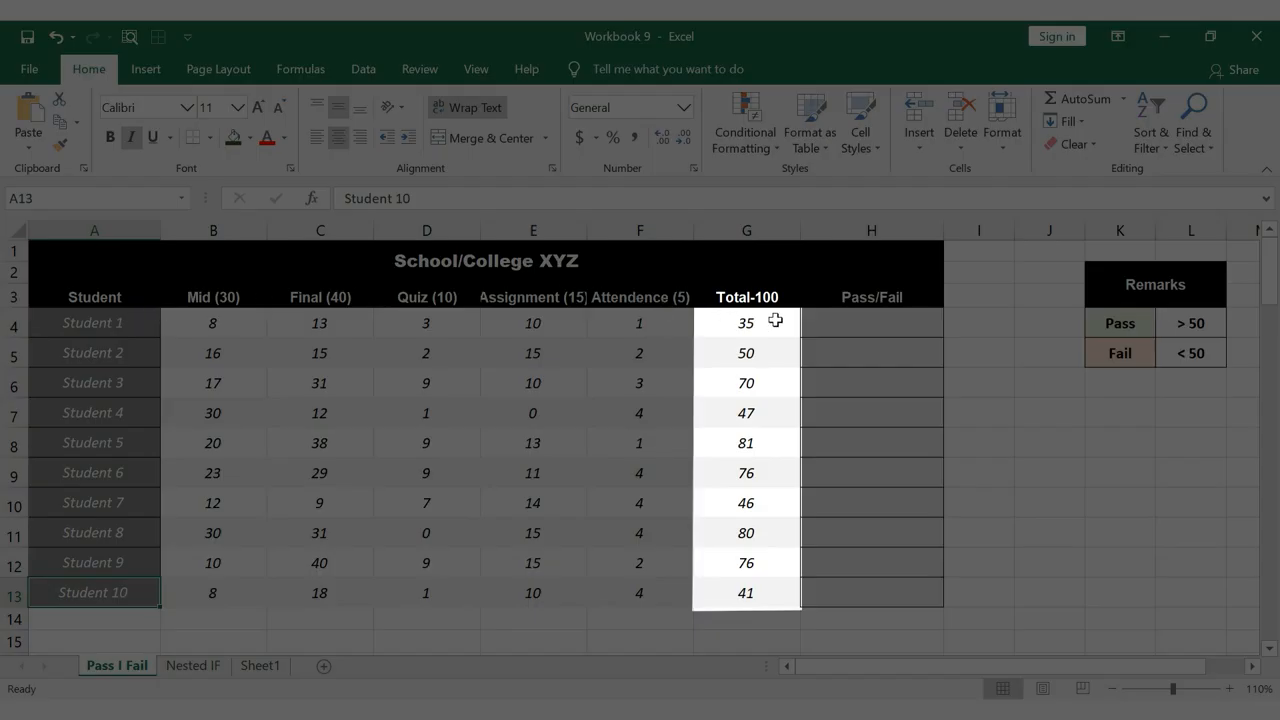
- Go through the Total-100 scores of all students from G4 to G13
{"action": "left_click", "coordinate": [774, 321]}
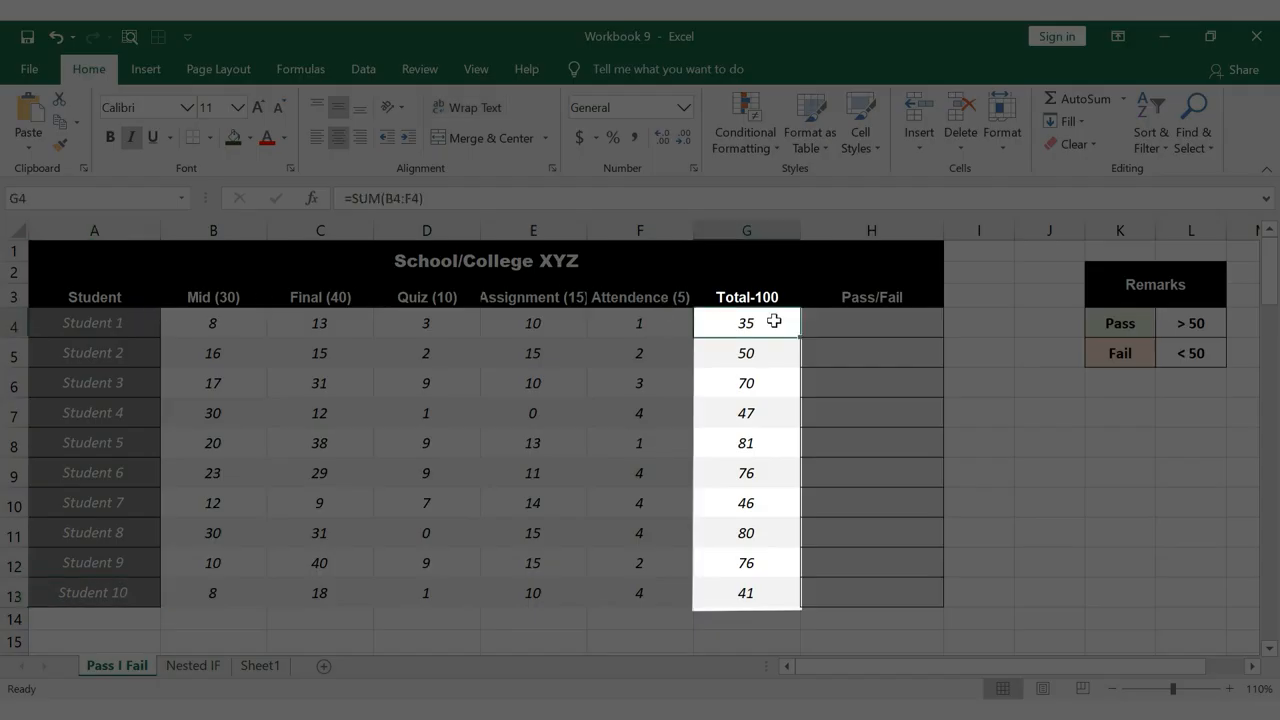
{"action": "key", "text": "Down"}
{"action": "key", "text": "Down"}
{"action": "key", "text": "Down"}
{"action": "key", "text": "Down"}
{"action": "key", "text": "Down"}
{"action": "key", "text": "Down"}
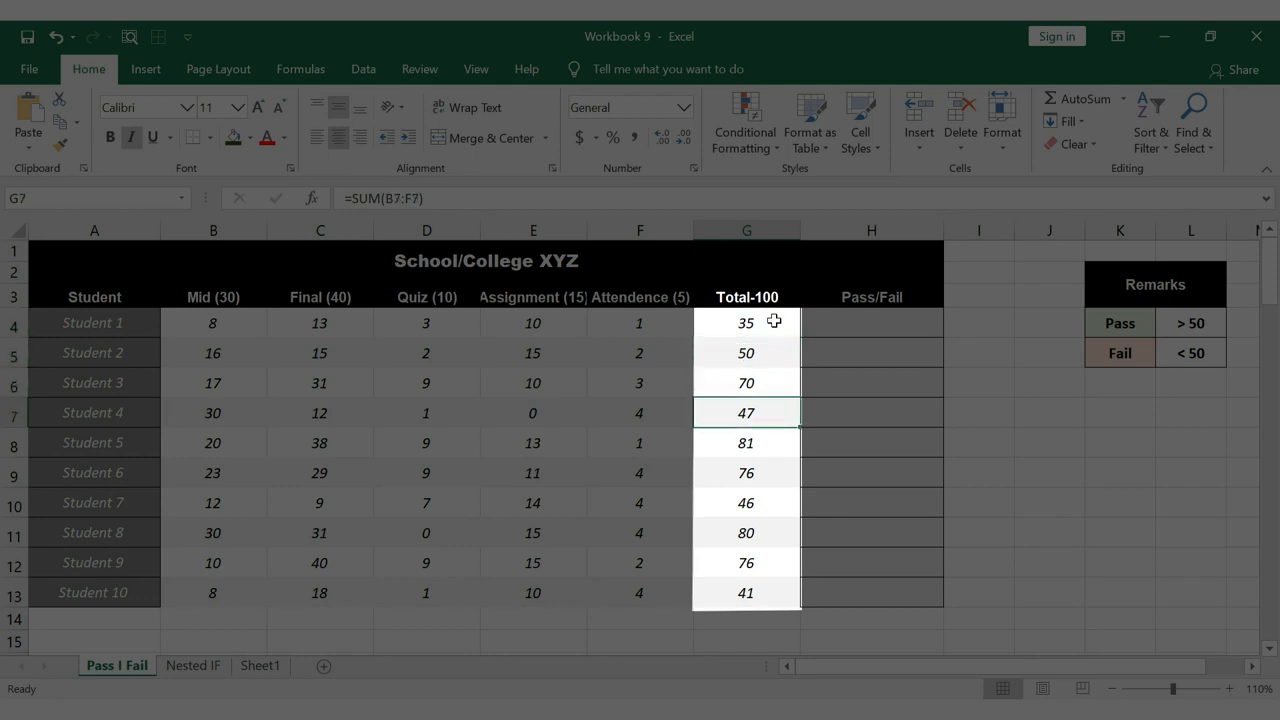
{"action": "key", "text": "Down"}
{"action": "key", "text": "Down"}
{"action": "key", "text": "Down"}
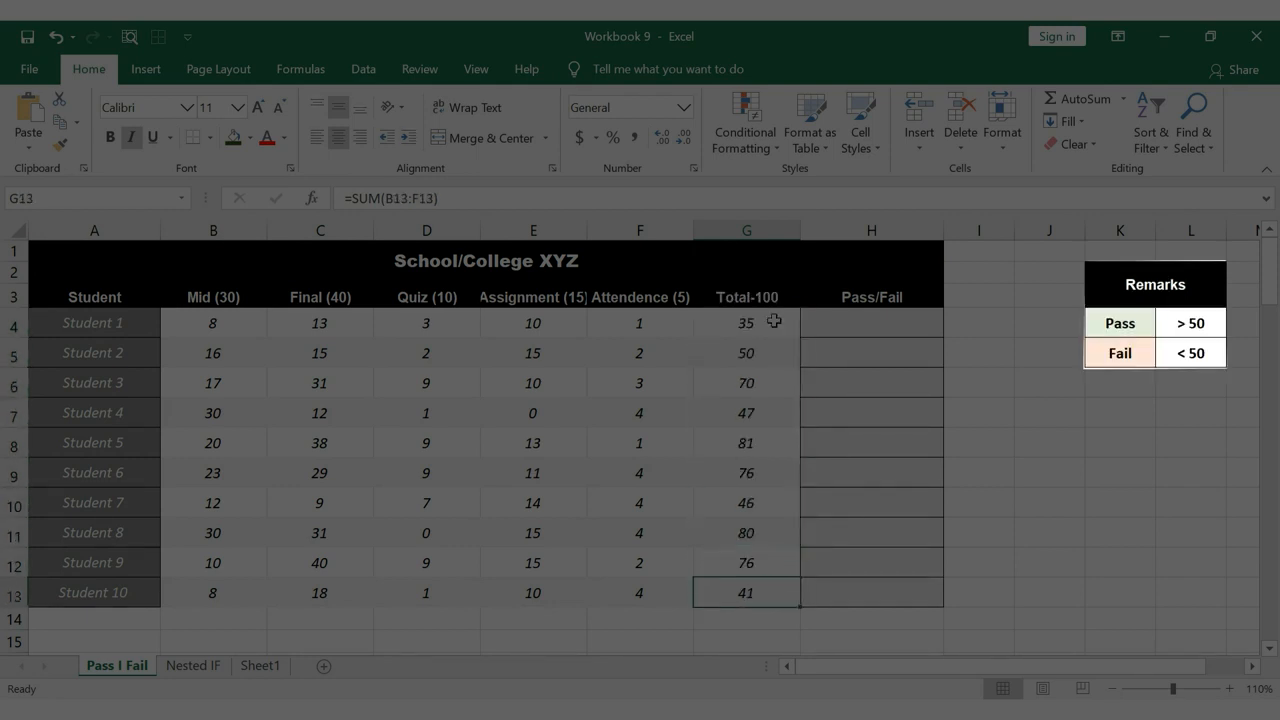
- Examine the pass and fail criteria in the Remarks table
{"action": "left_click", "coordinate": [1217, 323]}
{"action": "key", "text": "Left"}
{"action": "key", "text": "Right"}
{"action": "key", "text": "Down"}
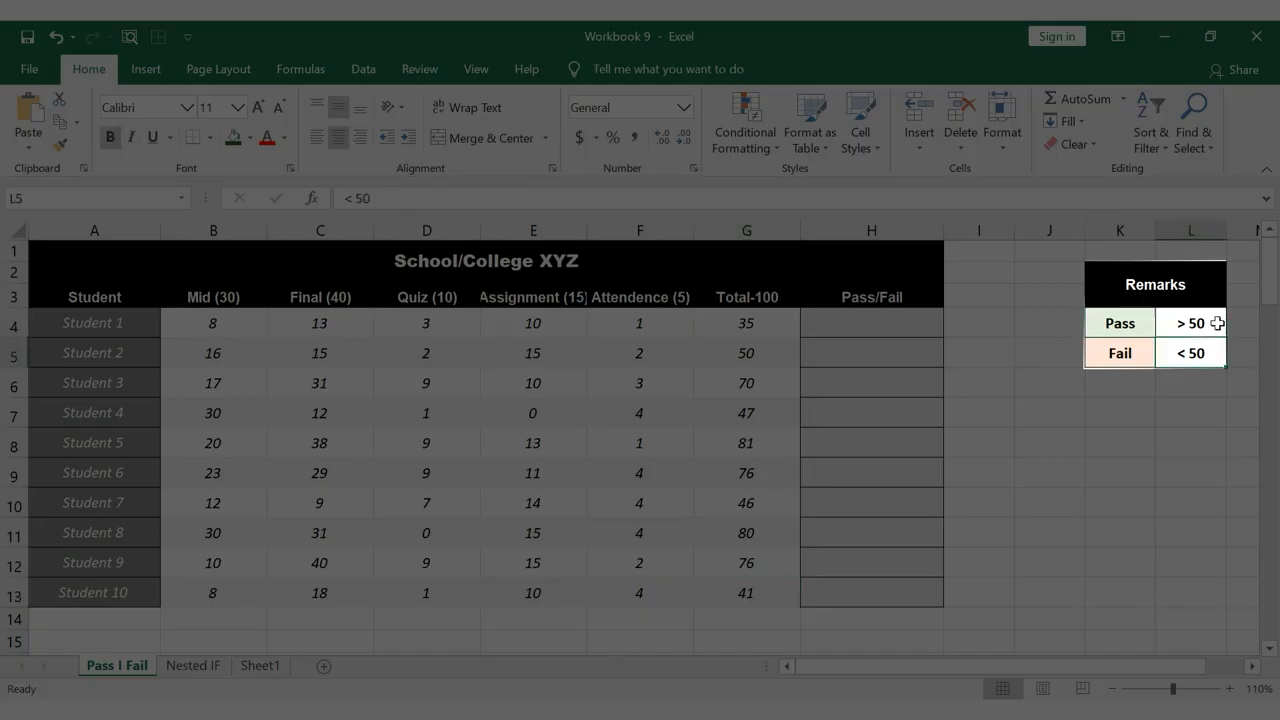
{"action": "key", "text": "Left"}
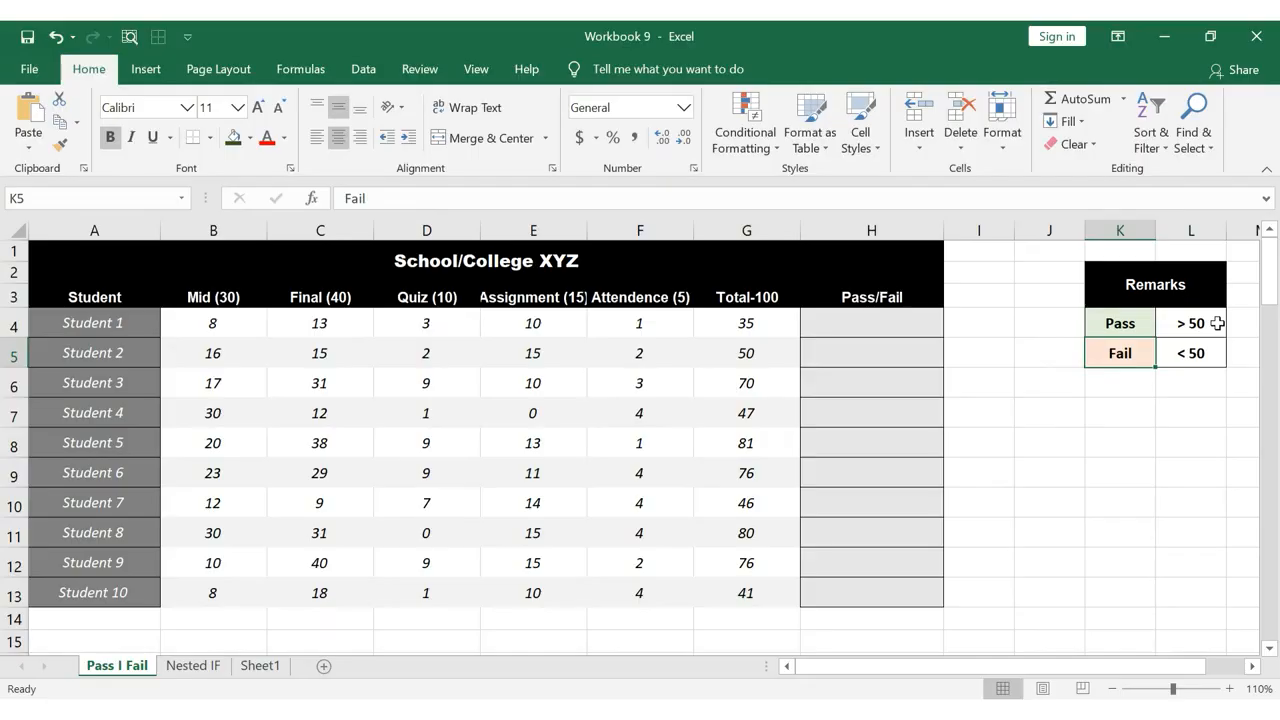
- Enter =IF(G4>50,"Pass","Fail") in H4 and fill it down the Pass/Fail column to row 13
{"action": "left_click", "coordinate": [911, 323]}
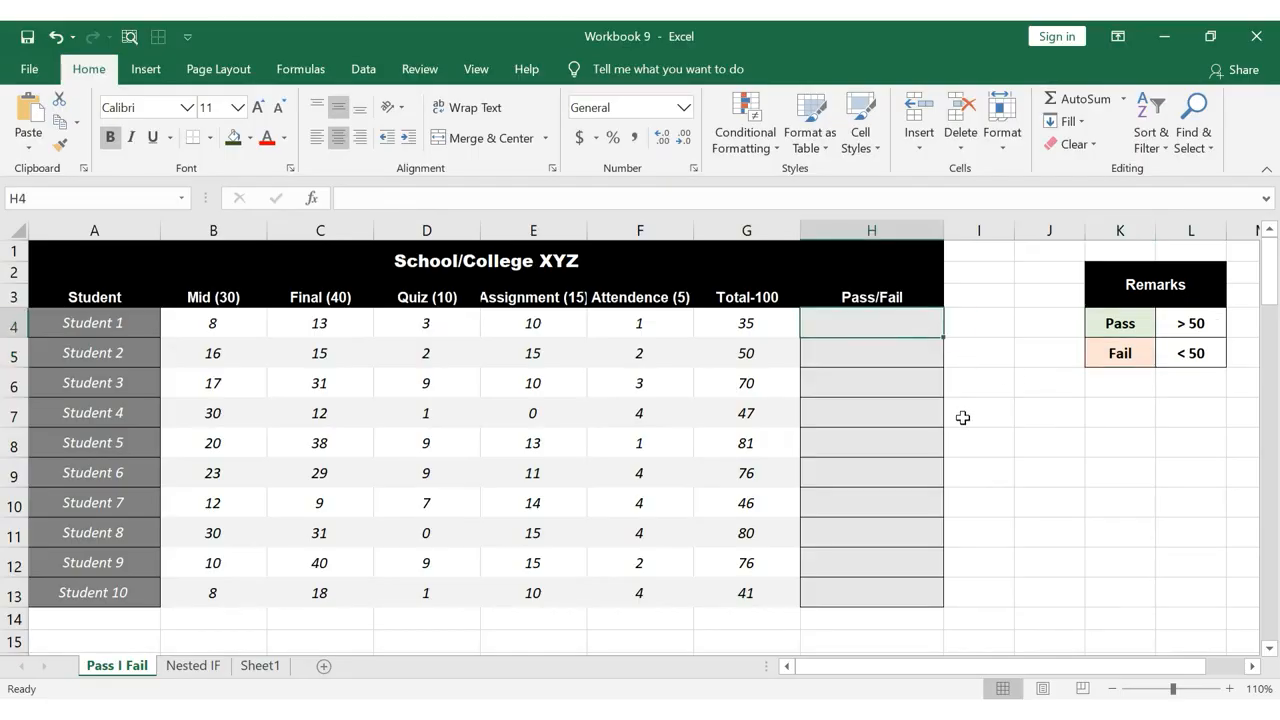
{"action": "type", "text": "=IF"}
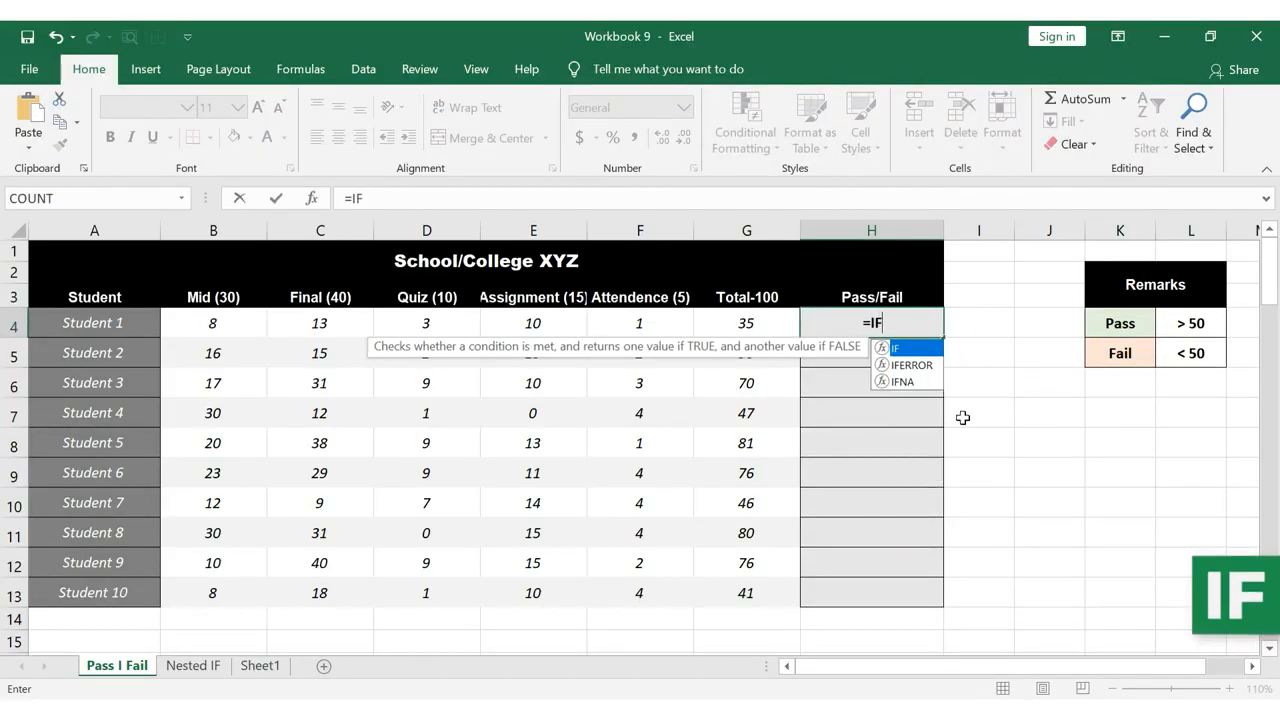
{"action": "key", "text": "Tab"}
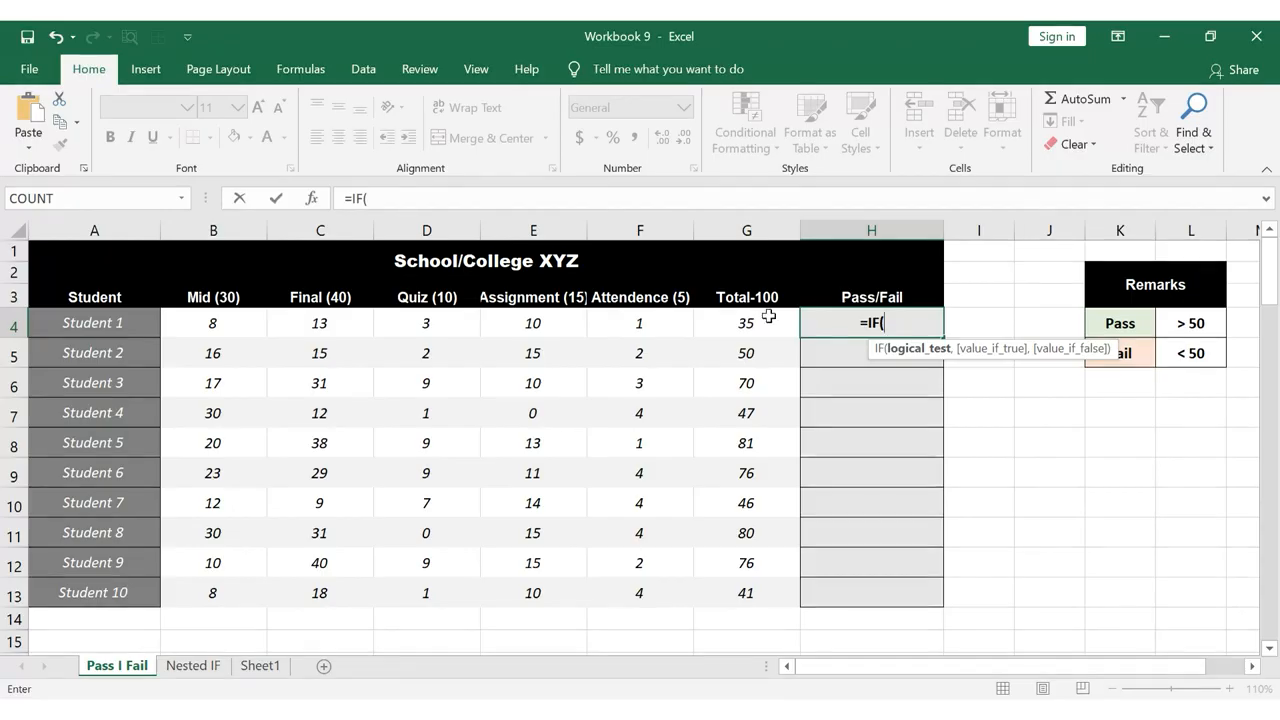
{"action": "left_click", "coordinate": [733, 322]}
{"action": "type", "text": ">50"}
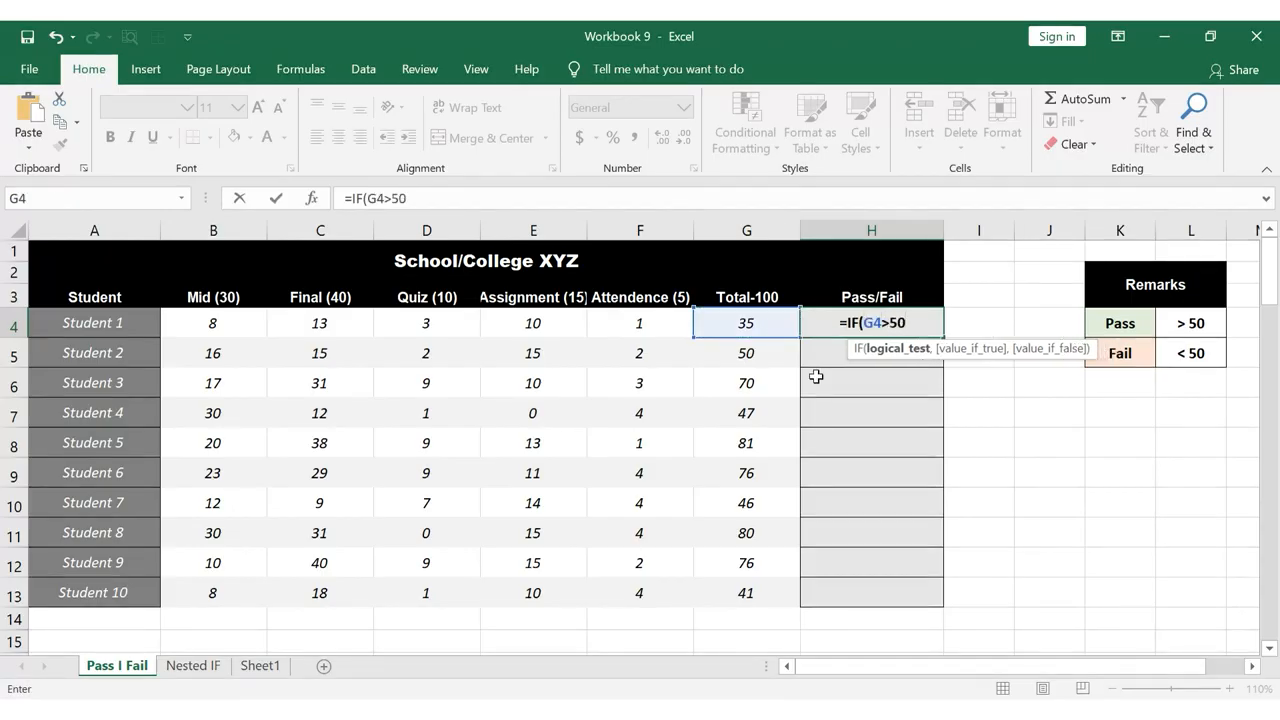
{"action": "type", "text": ","}
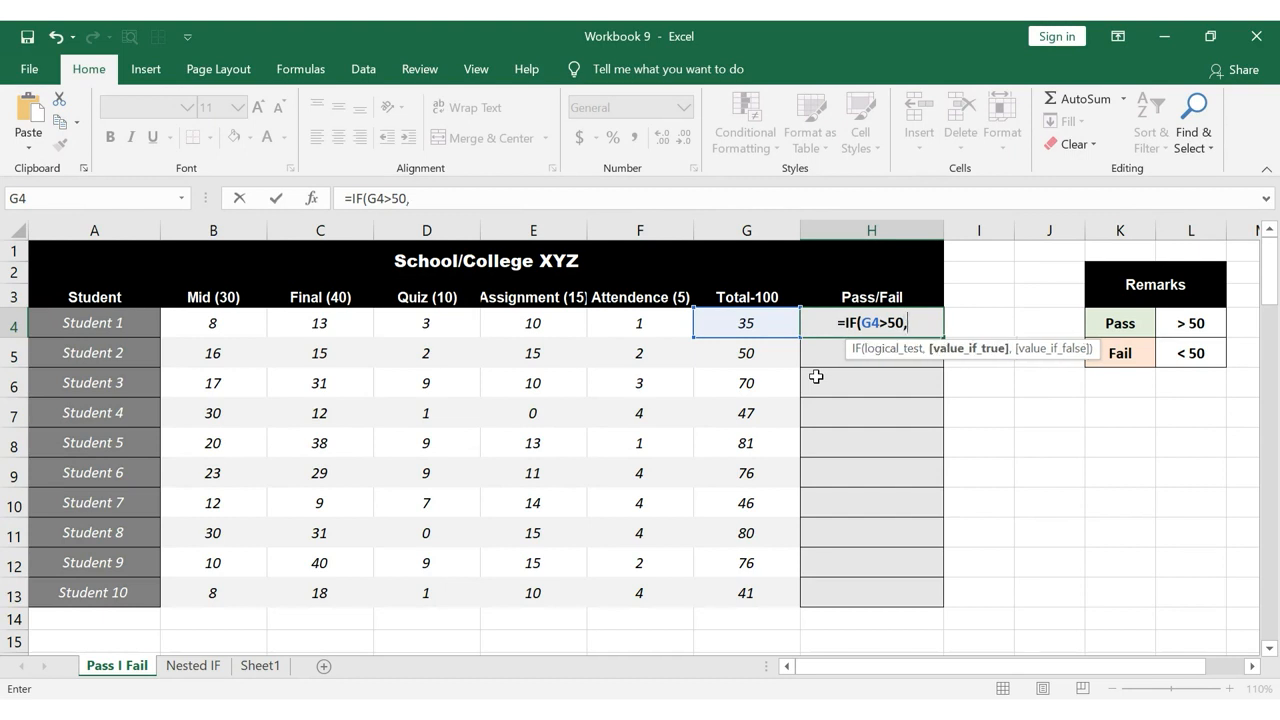
{"action": "type", "text": "\""}
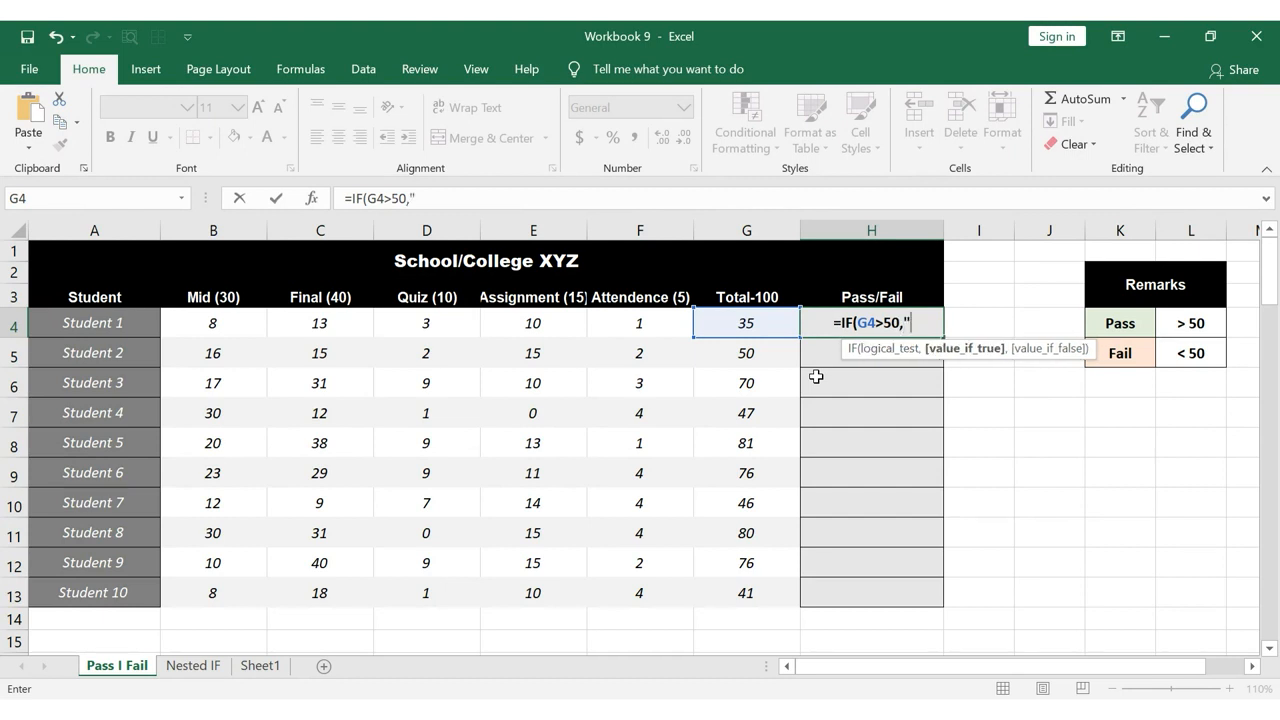
{"action": "type", "text": "Pass"}
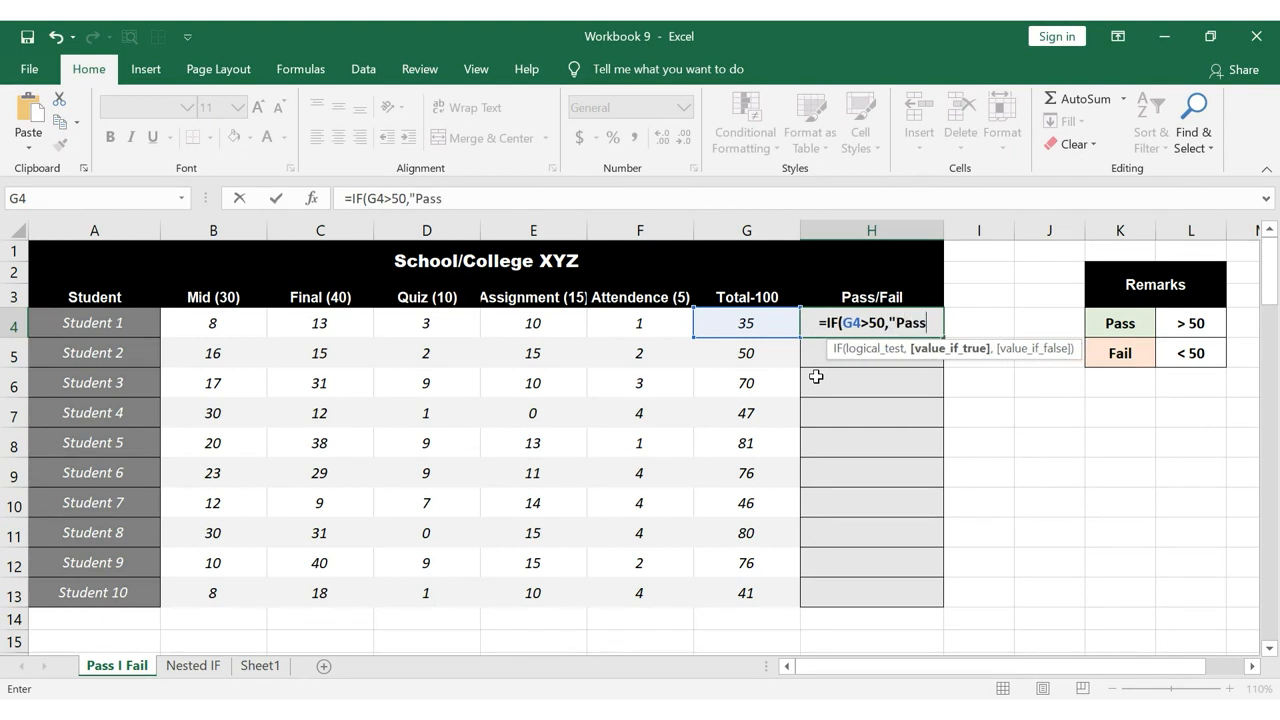
{"action": "type", "text": "\""}
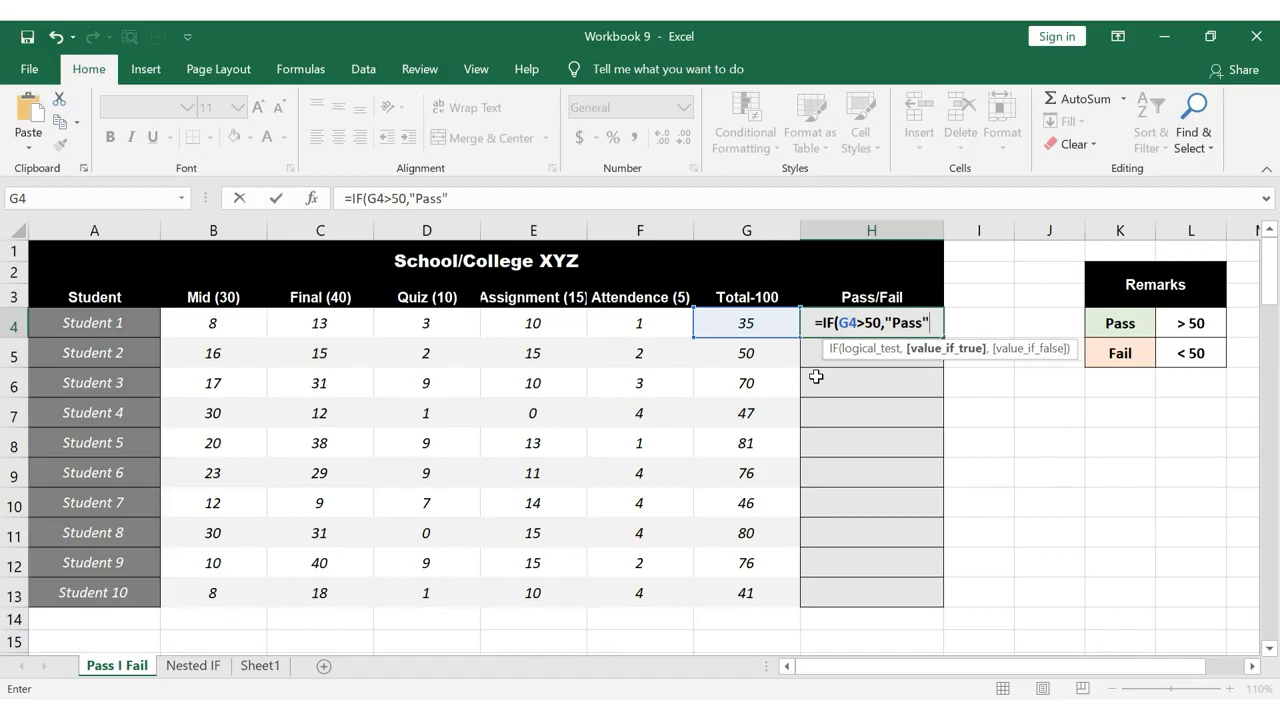
{"action": "type", "text": ",\""}
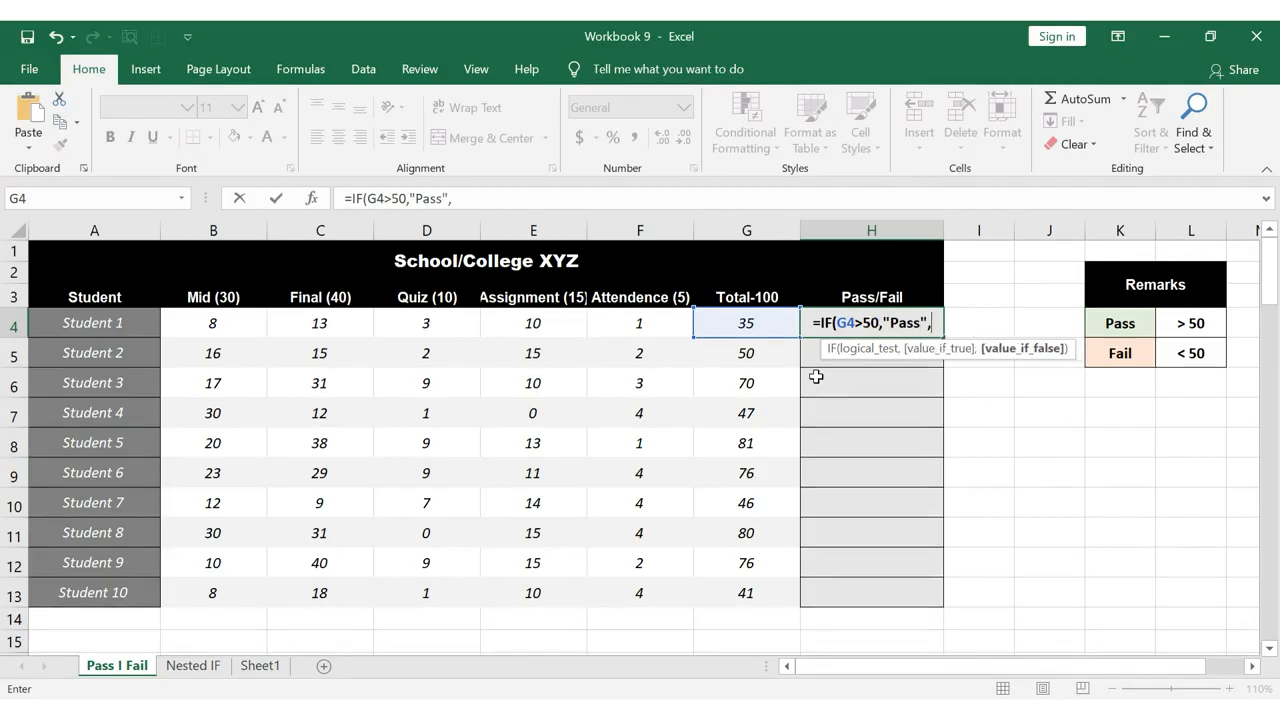
{"action": "type", "text": "Fail\""}
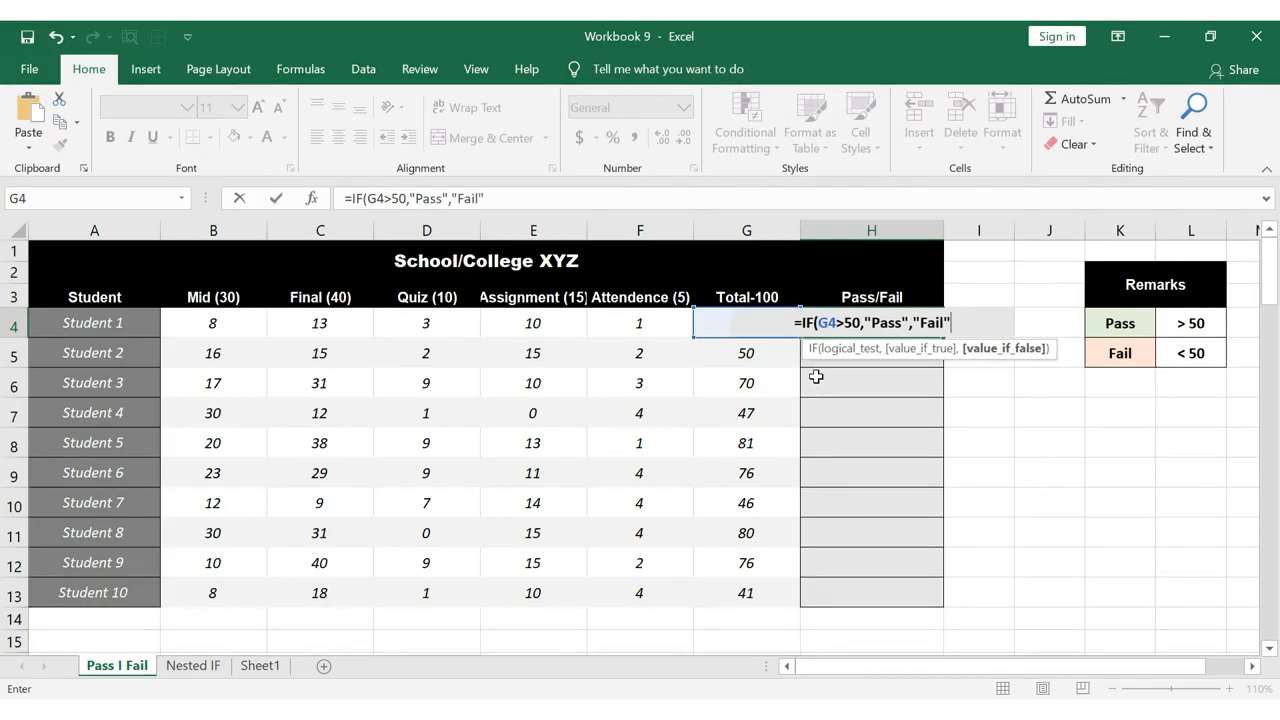
{"action": "type", "text": ")"}
{"action": "key", "text": "Return"}
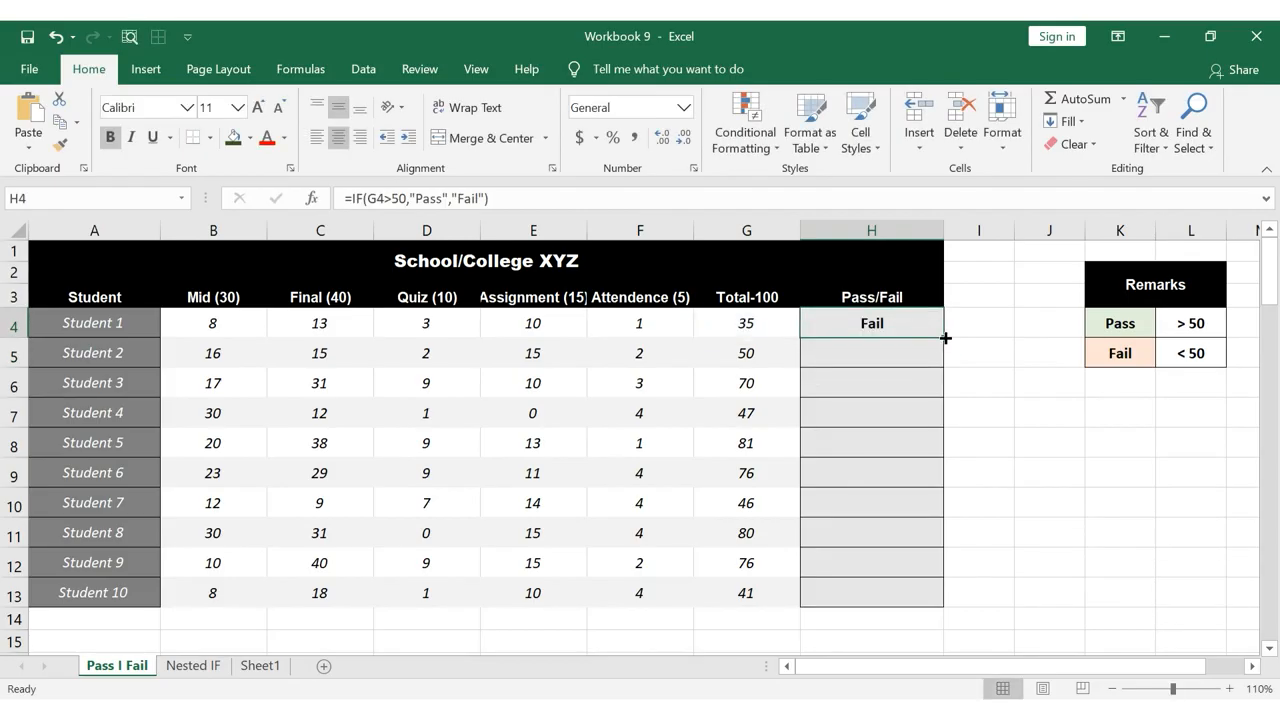
{"action": "double_click", "coordinate": [943, 337]}
- Check the Pass/Fail results for each student from H4 down to H13
{"action": "left_click", "coordinate": [903, 321]}
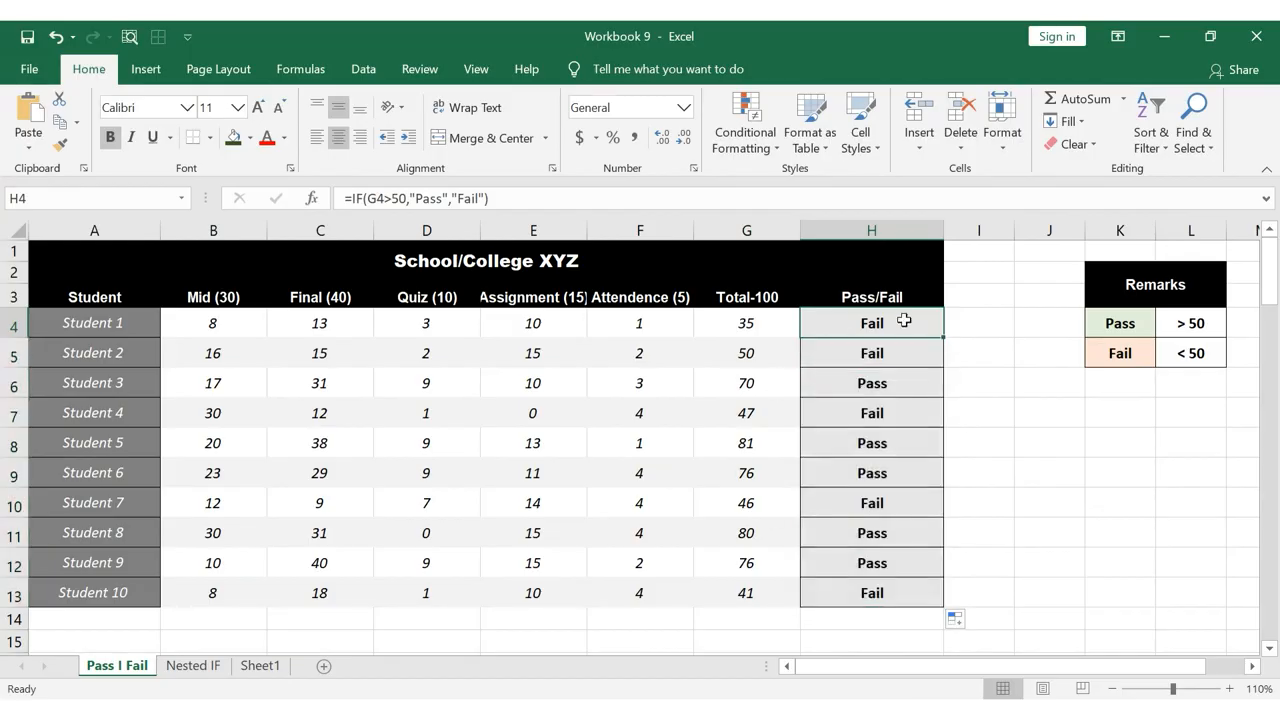
{"action": "key", "text": "Down"}
{"action": "key", "text": "Down"}
{"action": "key", "text": "Down"}
{"action": "key", "text": "Down"}
{"action": "key", "text": "Down"}
{"action": "key", "text": "Down"}
{"action": "key", "text": "Down"}
{"action": "key", "text": "Down"}
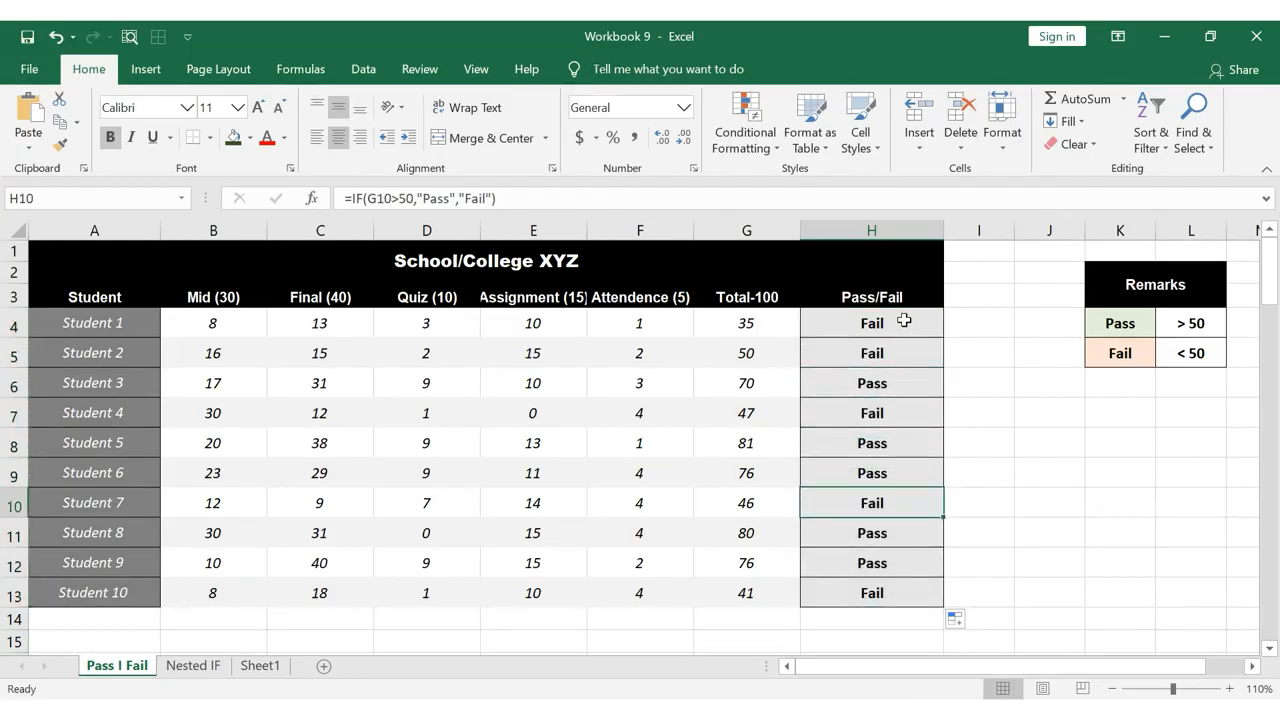
{"action": "key", "text": "Down"}
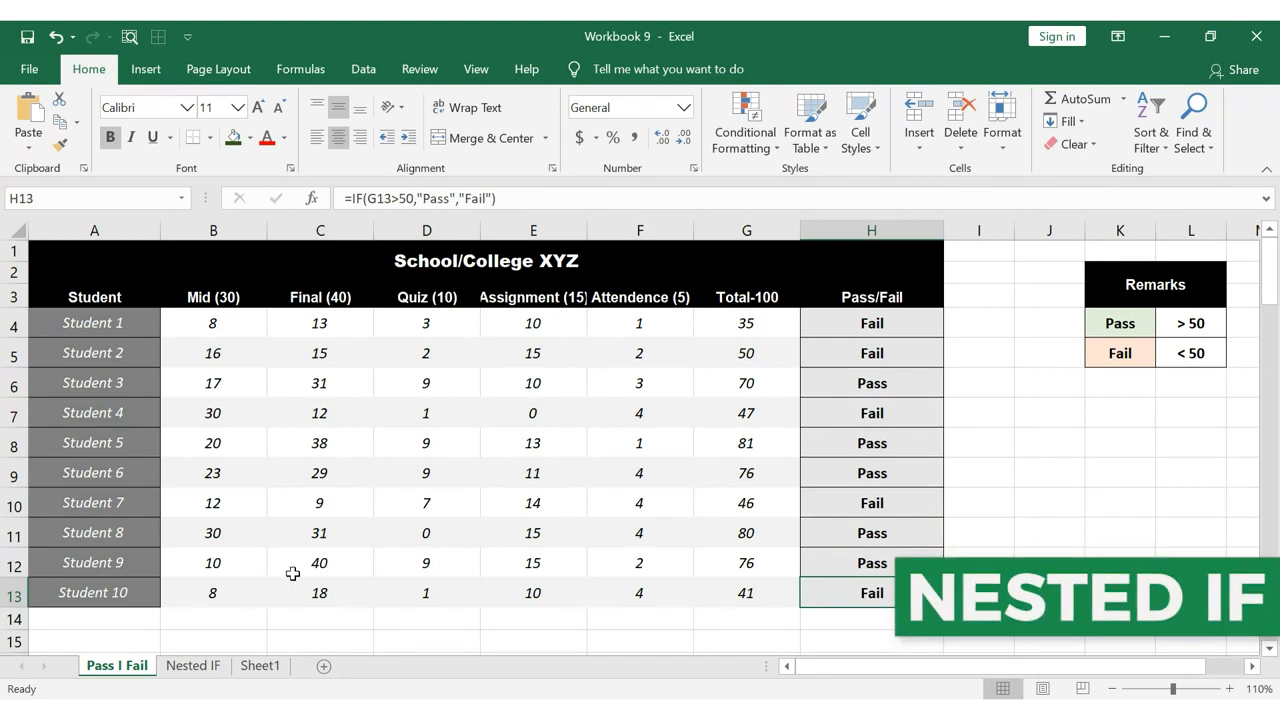
- Open the Nested IF sheet and examine each letter grade and its score range in the Grades table
{"action": "left_click", "coordinate": [198, 668]}
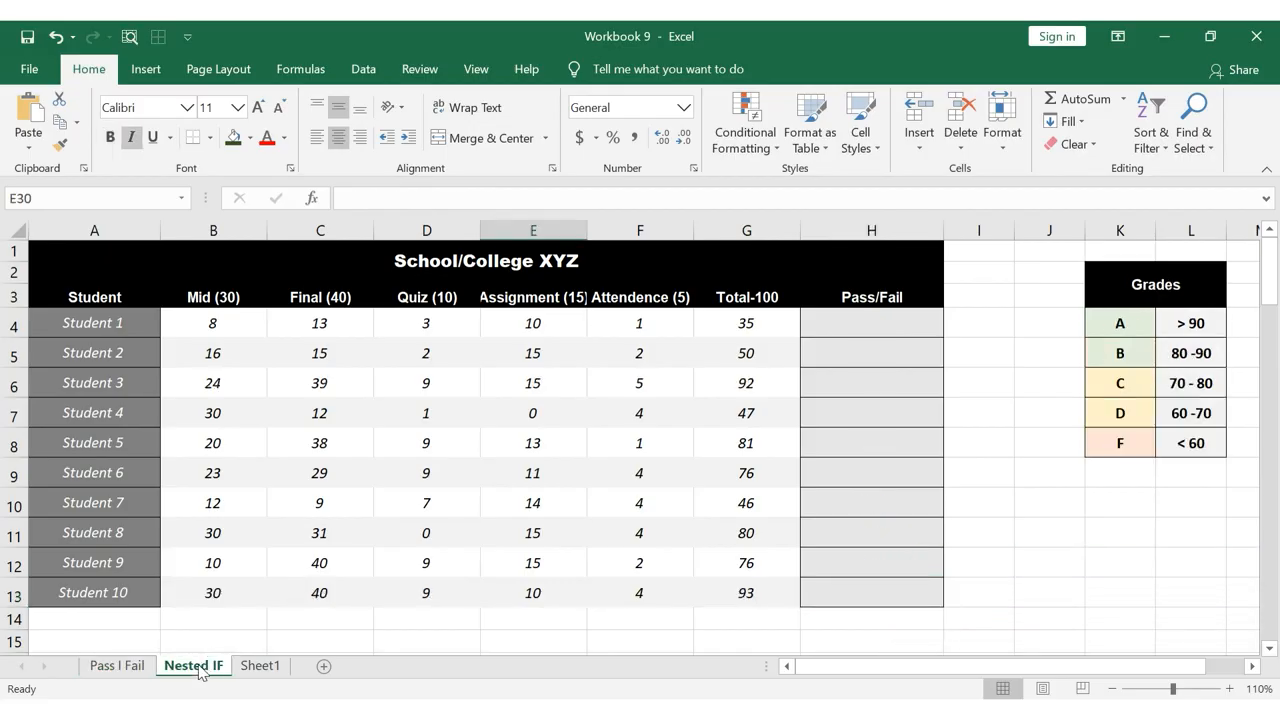
{"action": "left_click", "coordinate": [1176, 331]}
{"action": "key", "text": "Left"}
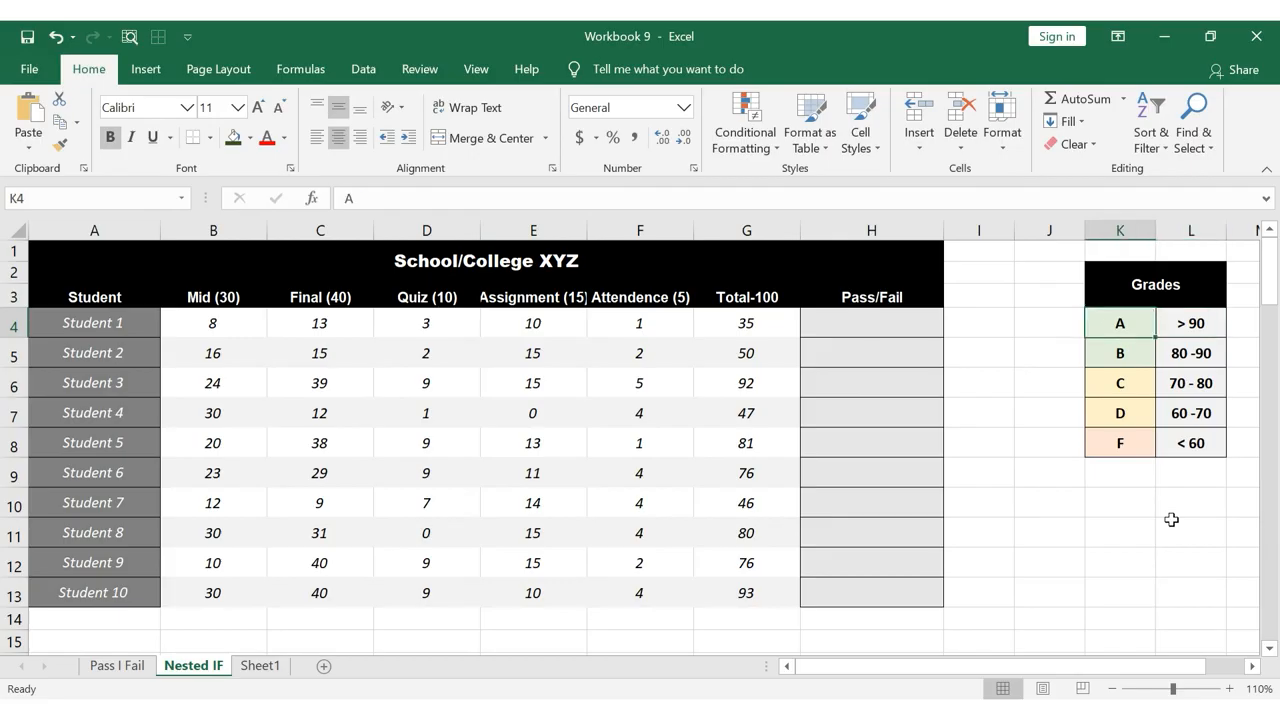
{"action": "key", "text": "Right"}
{"action": "key", "text": "Down"}
{"action": "key", "text": "Left"}
{"action": "key", "text": "Right"}
{"action": "key", "text": "Down"}
{"action": "key", "text": "Left"}
{"action": "key", "text": "Right"}
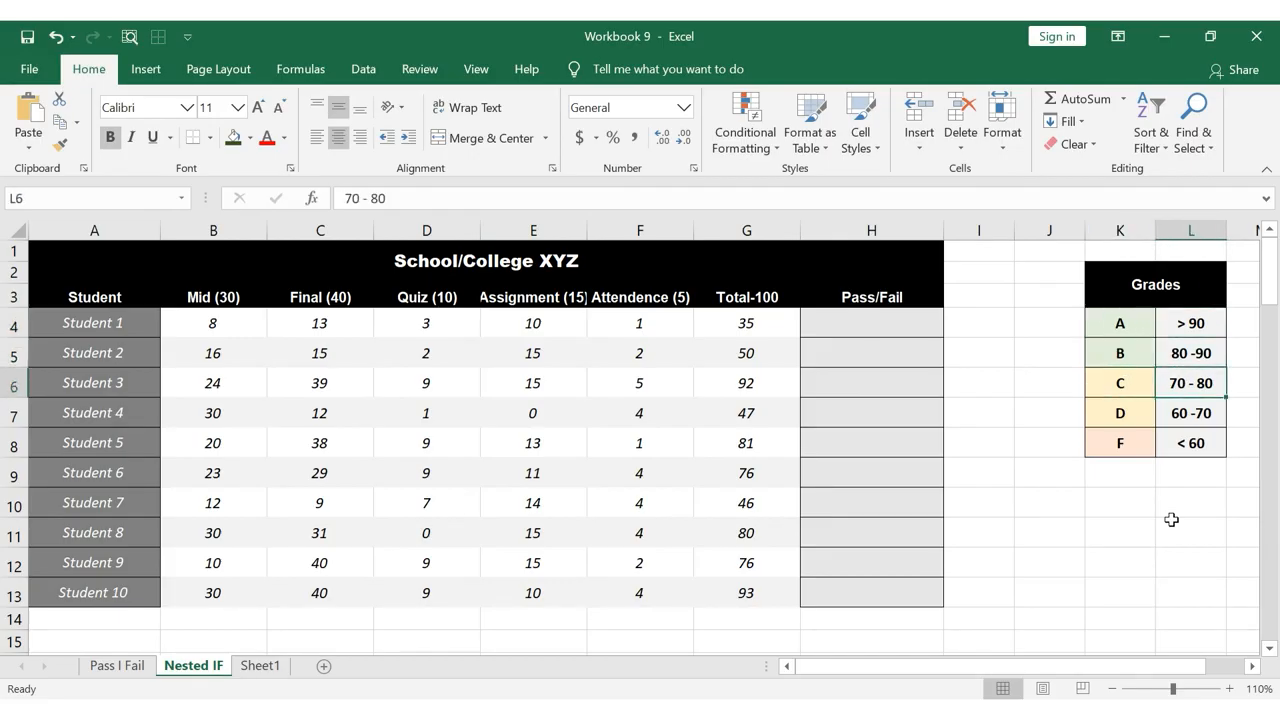
{"action": "key", "text": "Down"}
{"action": "key", "text": "Left"}
{"action": "key", "text": "Right"}
{"action": "key", "text": "Down"}
{"action": "key", "text": "Left"}
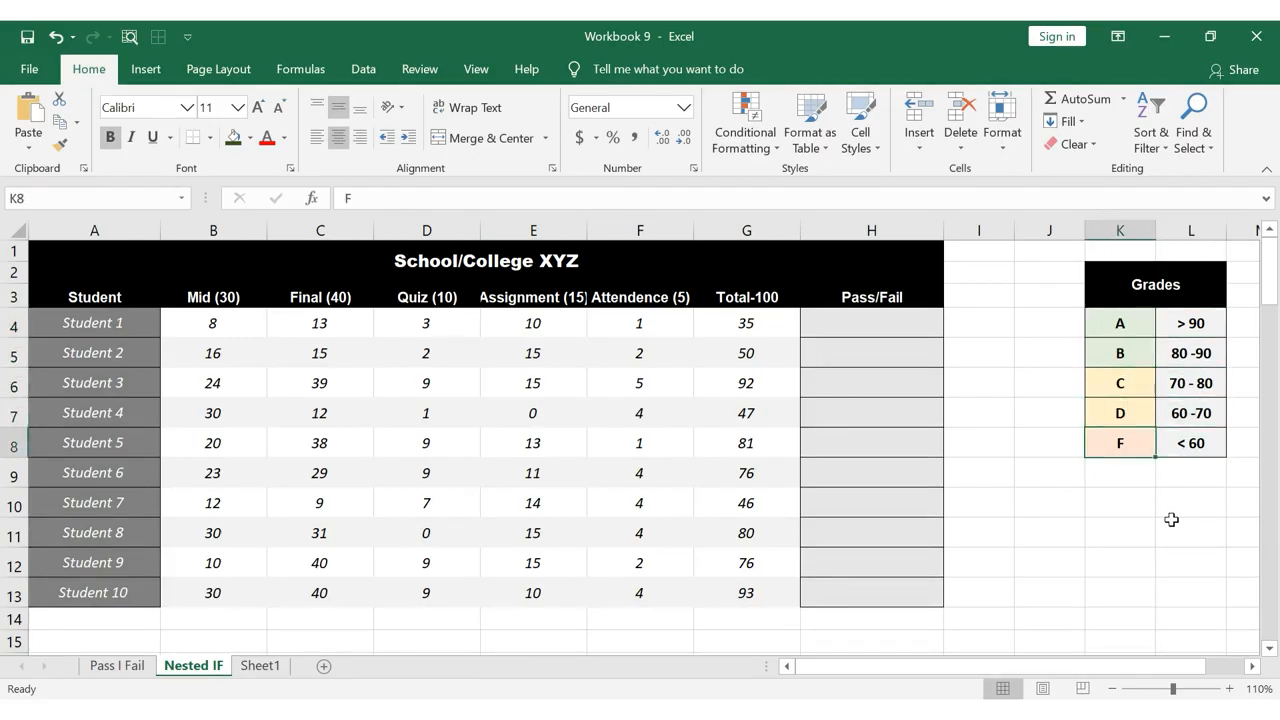
- Re-examine the score ranges for grades A and B in the Grades table
{"action": "left_click", "coordinate": [1105, 330]}
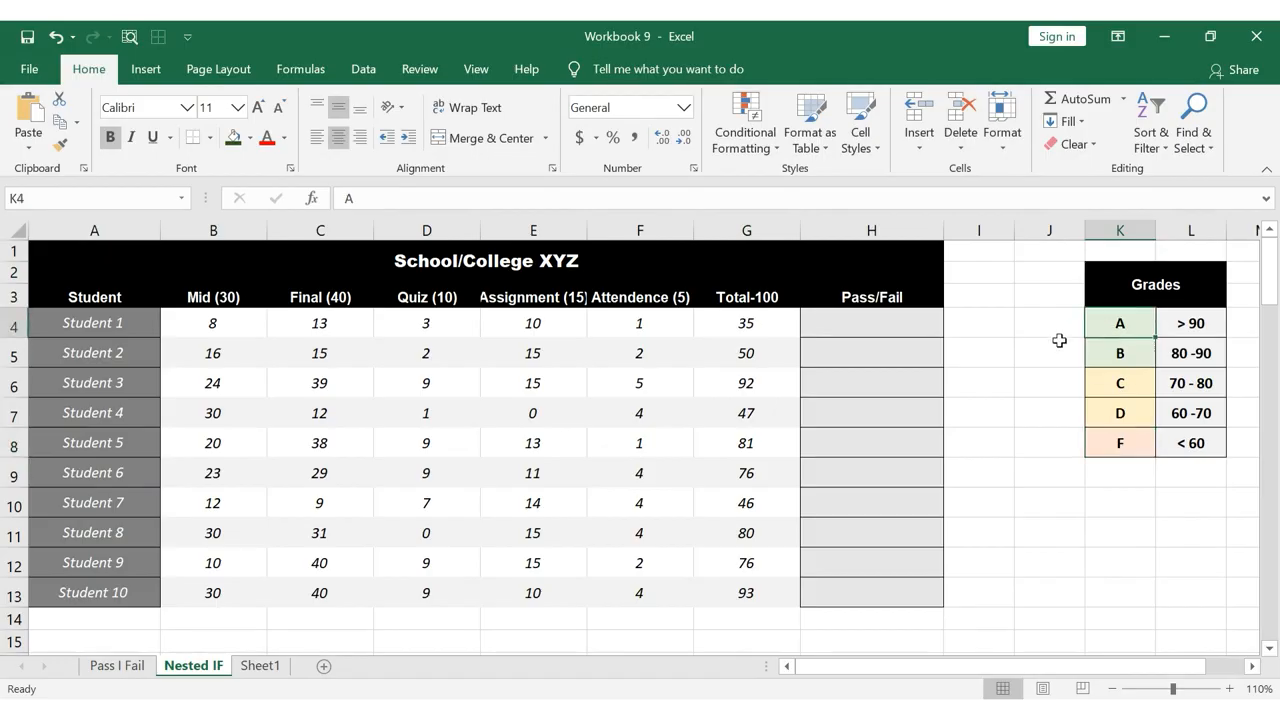
{"action": "key", "text": "Right"}
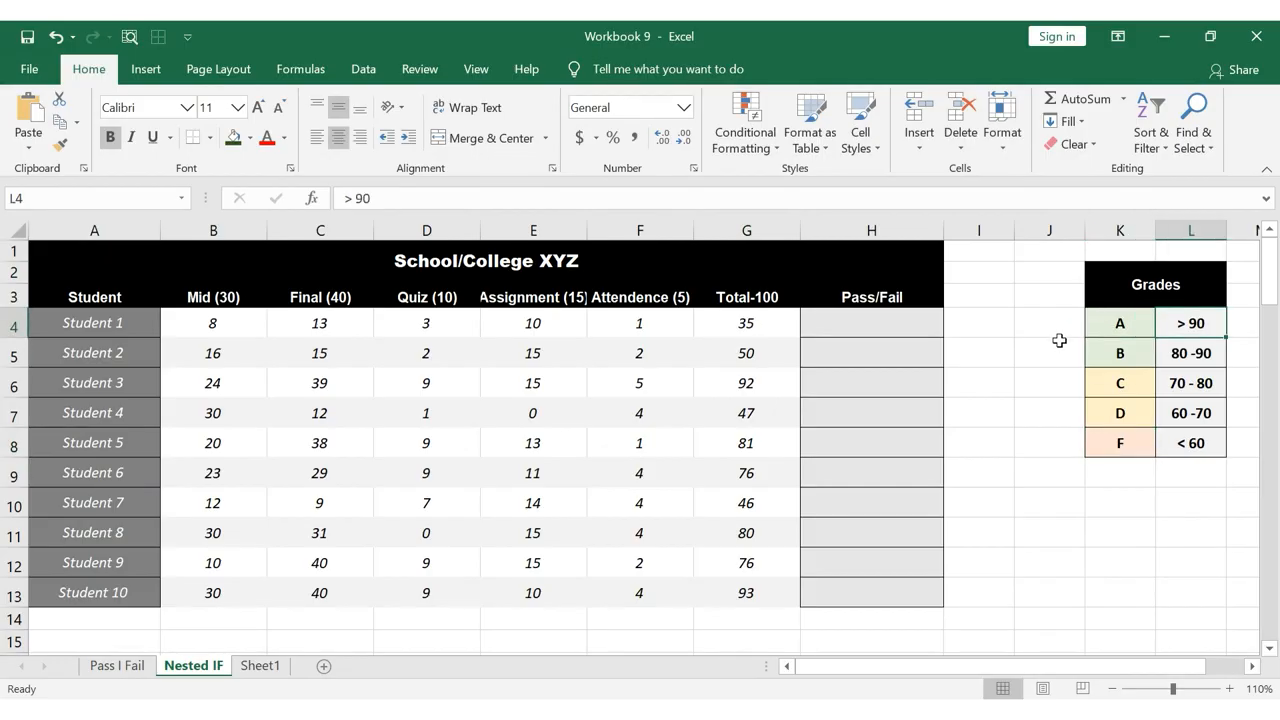
{"action": "key", "text": "Left"}
{"action": "key", "text": "Down"}
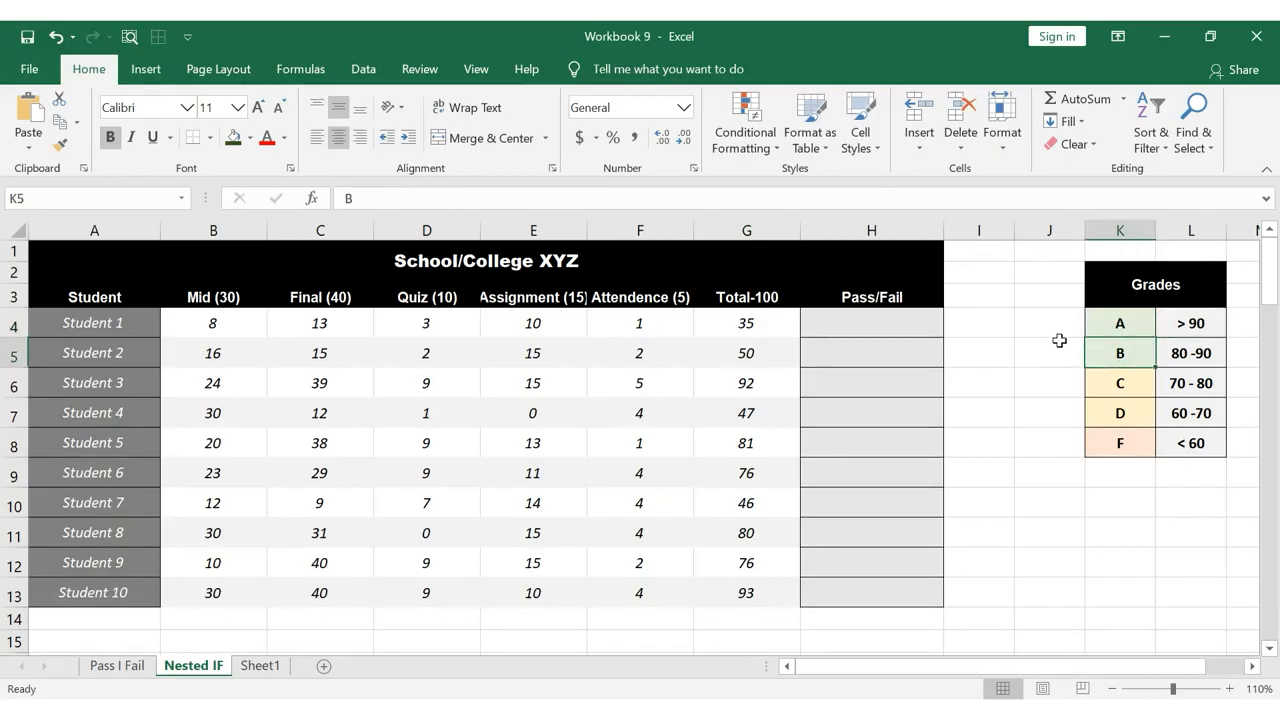
{"action": "key", "text": "Right"}
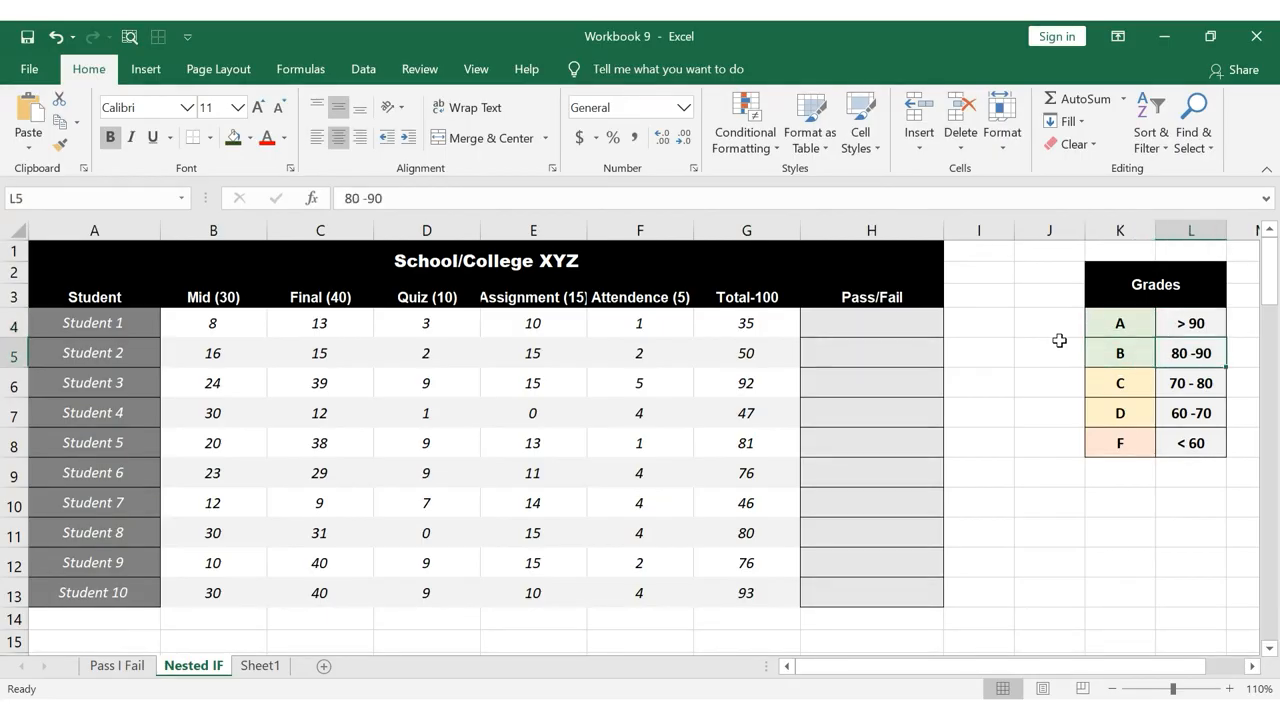
{"action": "key", "text": "Left"}
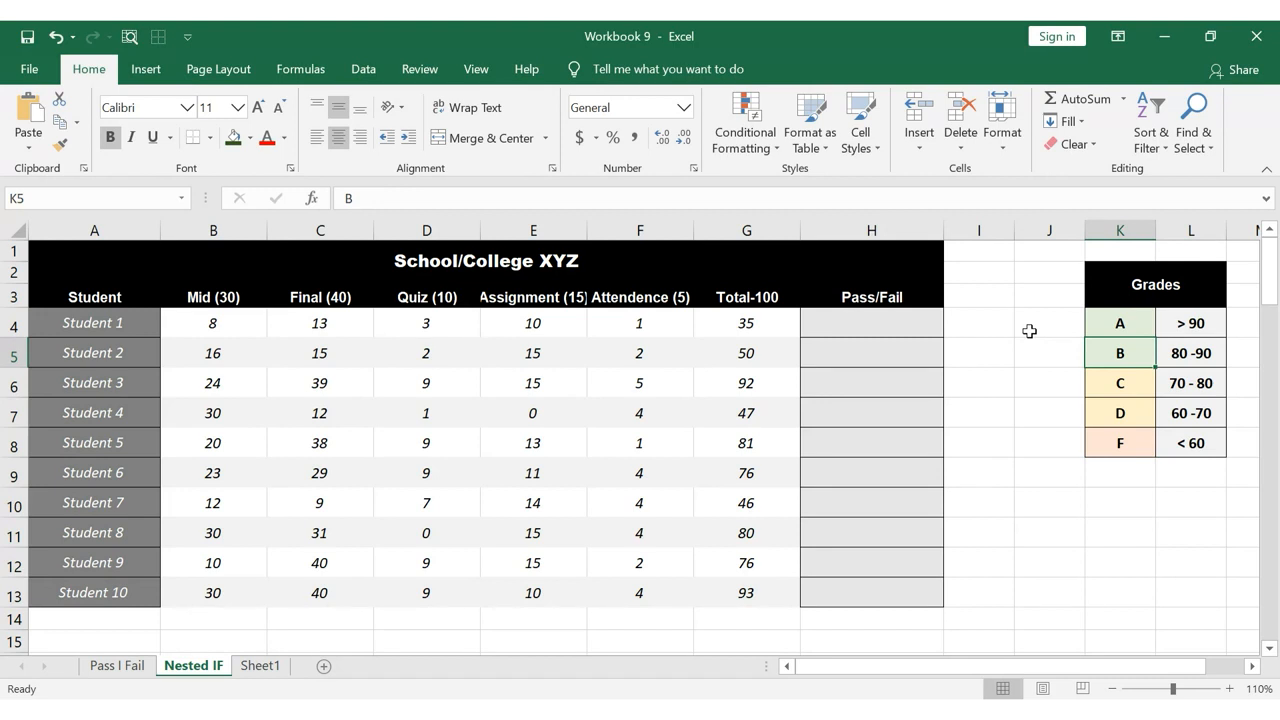
- Start a nested formula in H4 with =IF(G4>=90,"A", so totals of 90 or more return grade A
{"action": "left_click", "coordinate": [920, 329]}
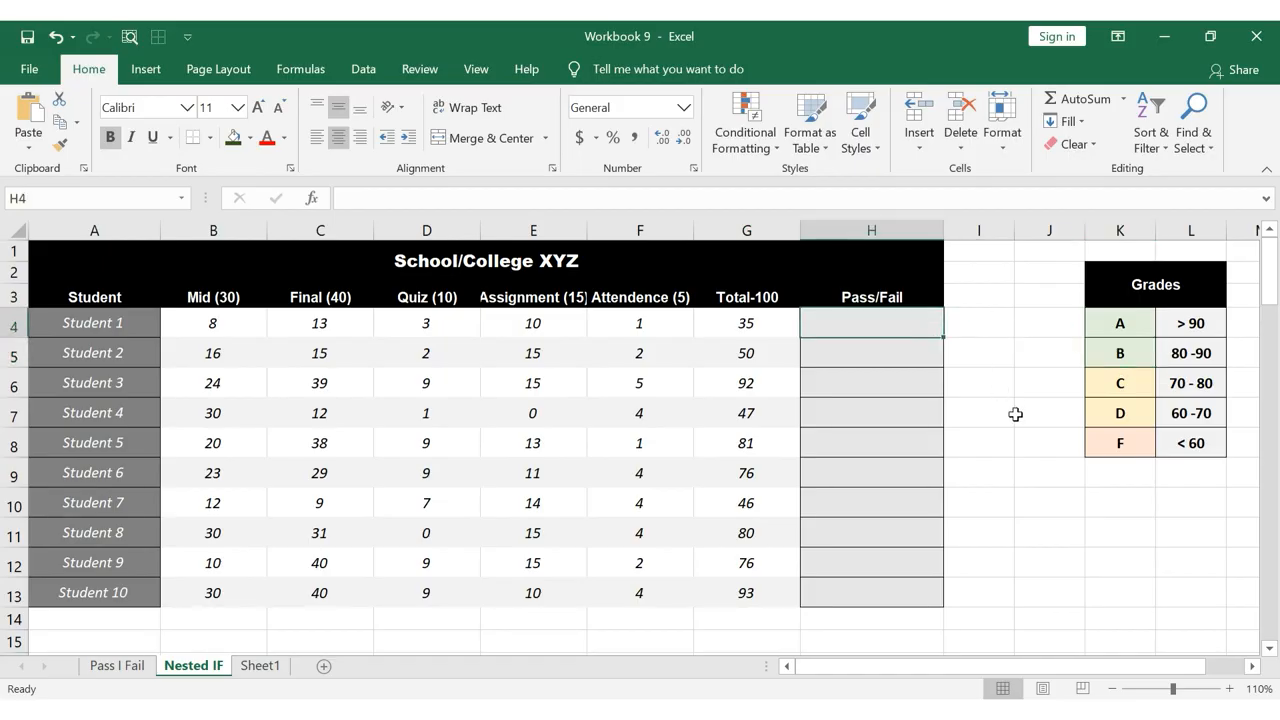
{"action": "type", "text": "=IF"}
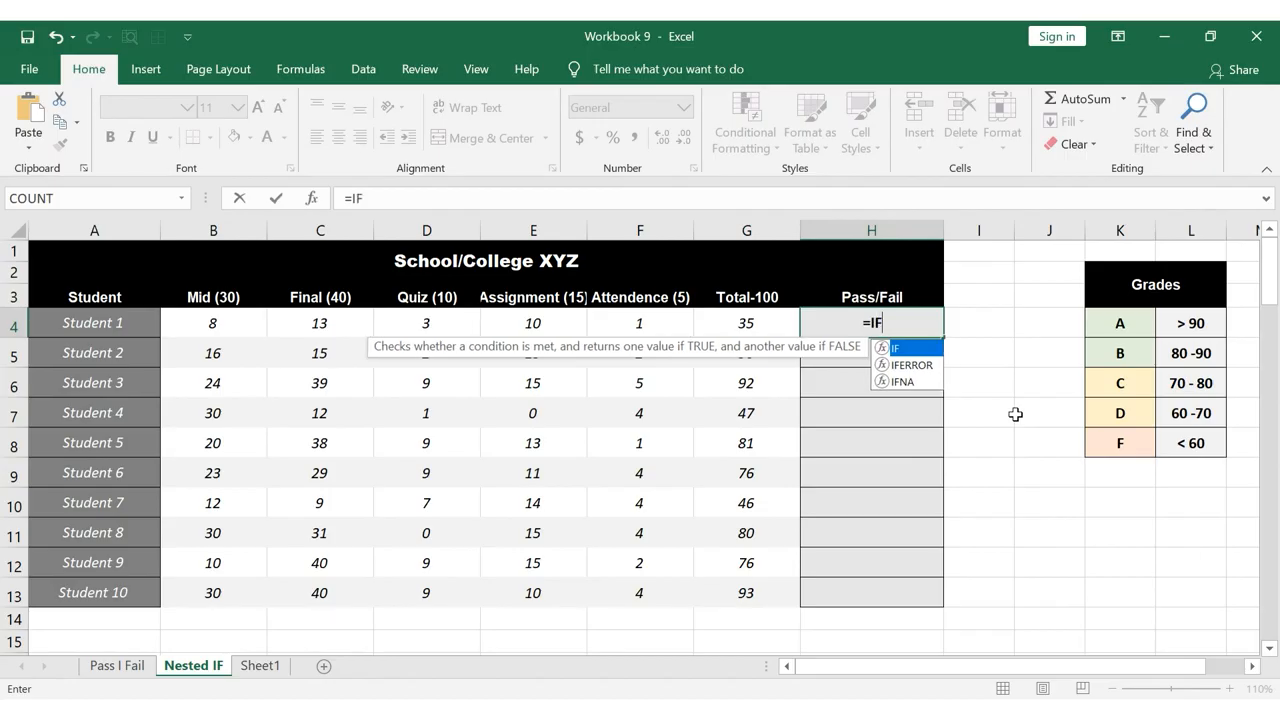
{"action": "key", "text": "Tab"}
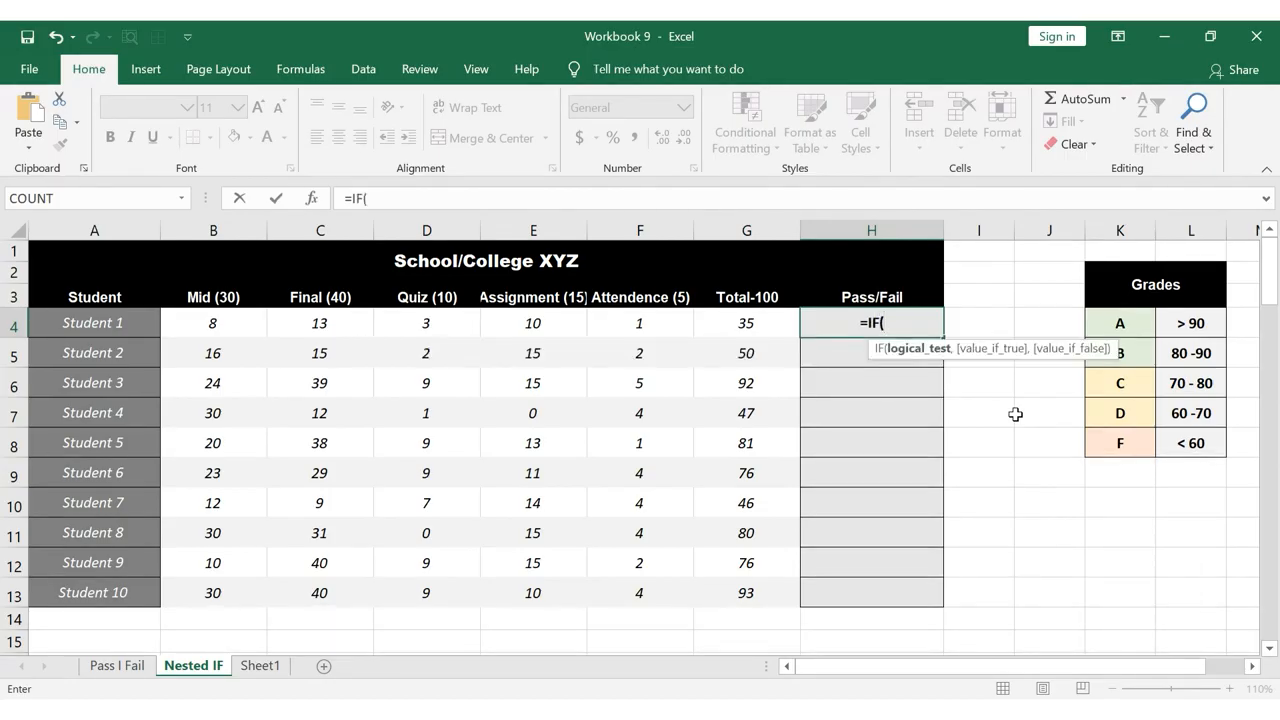
{"action": "left_click", "coordinate": [760, 321]}
{"action": "type", "text": ">=90"}
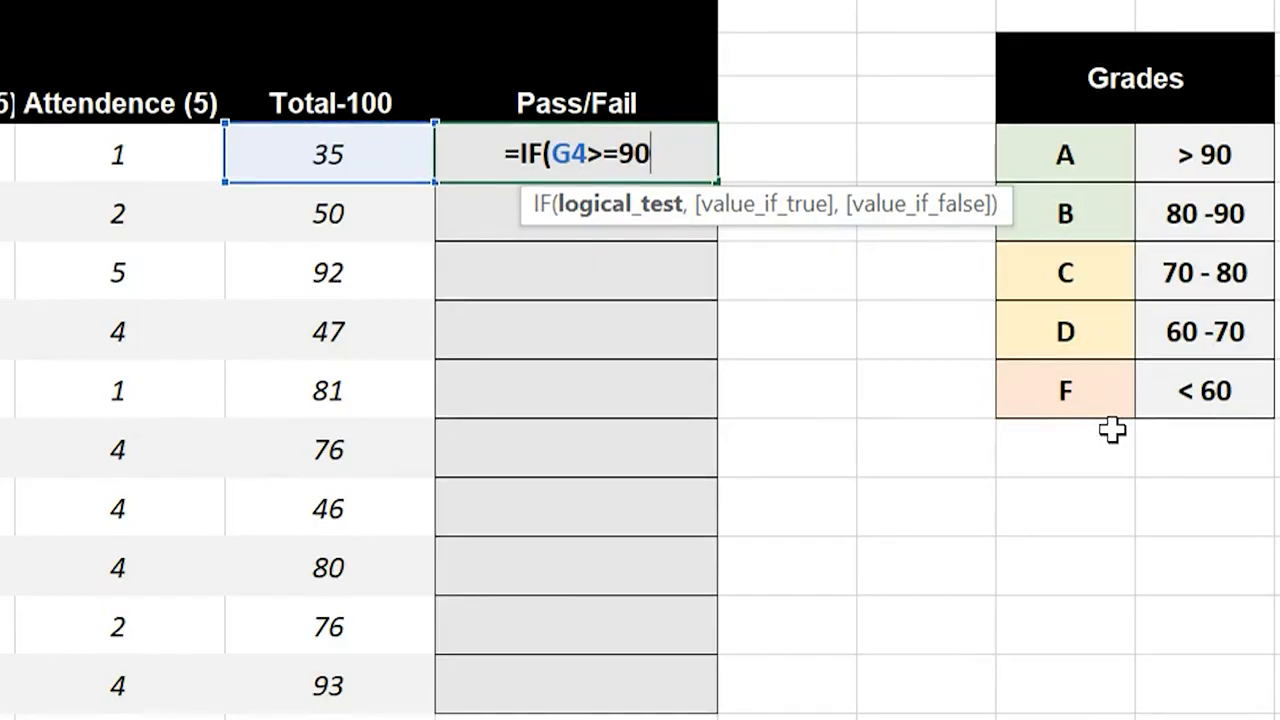
{"action": "type", "text": ",\""}
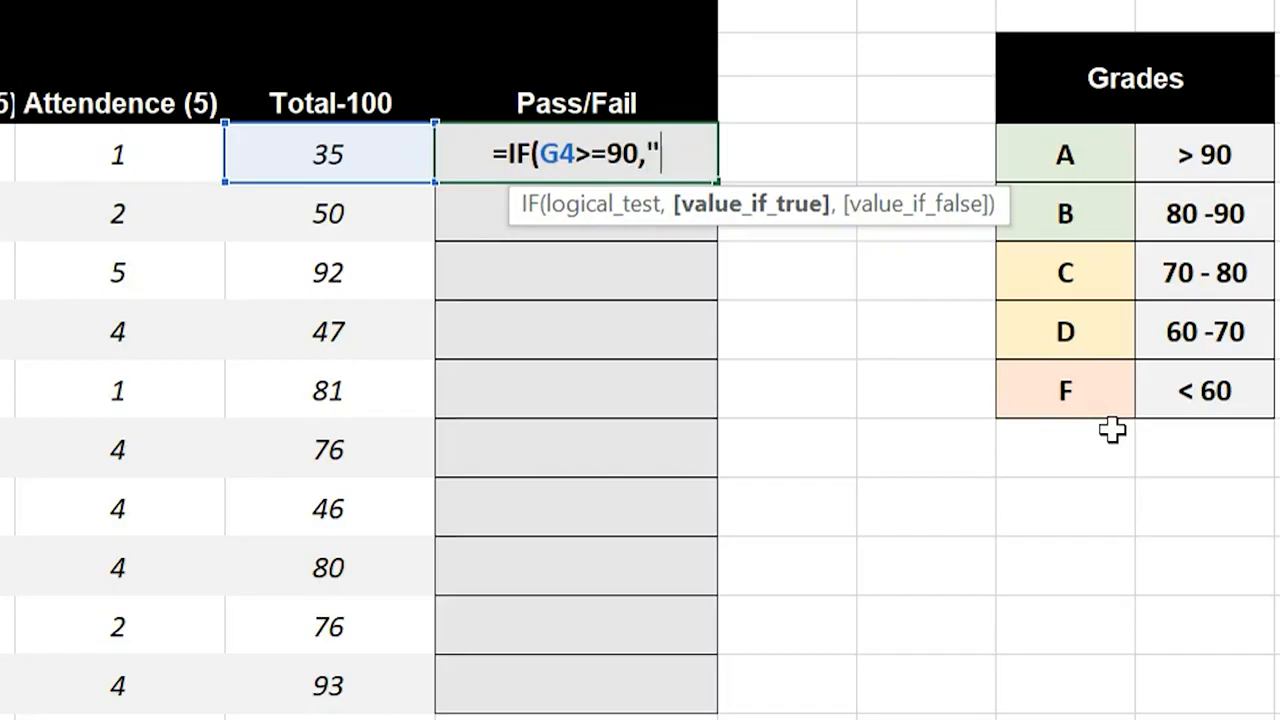
{"action": "type", "text": "A\""}
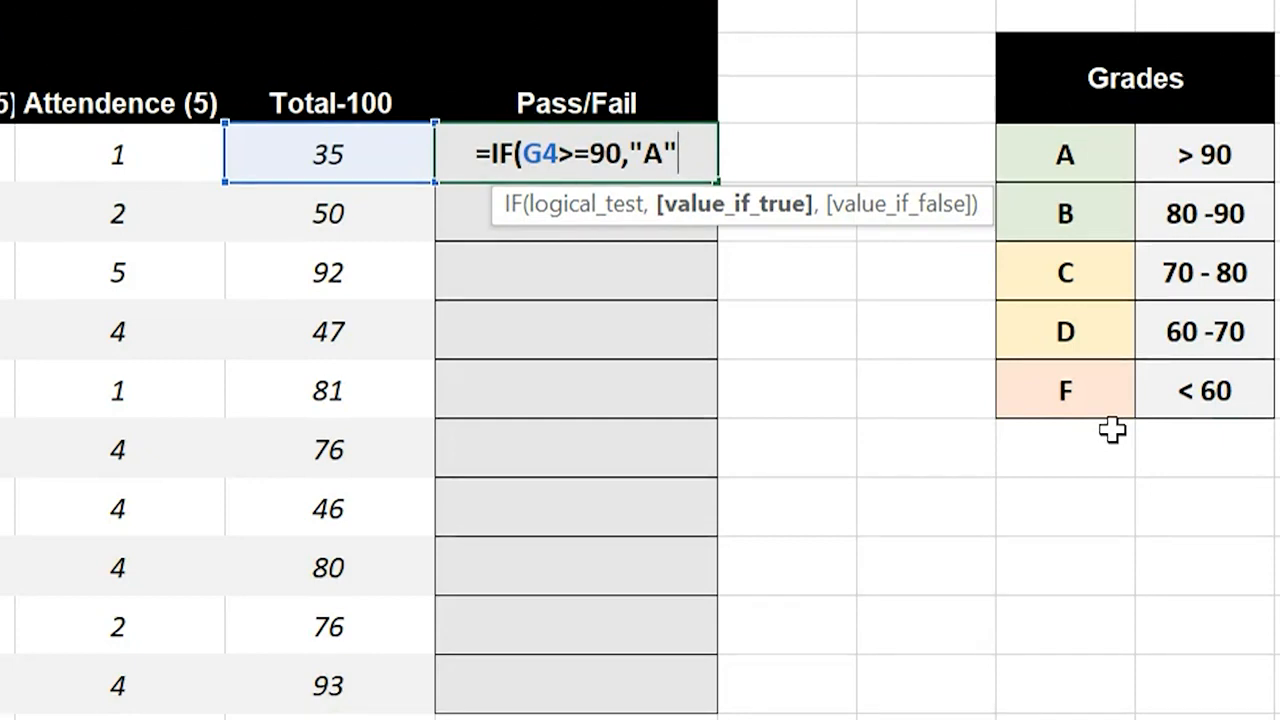
{"action": "type", "text": ","}
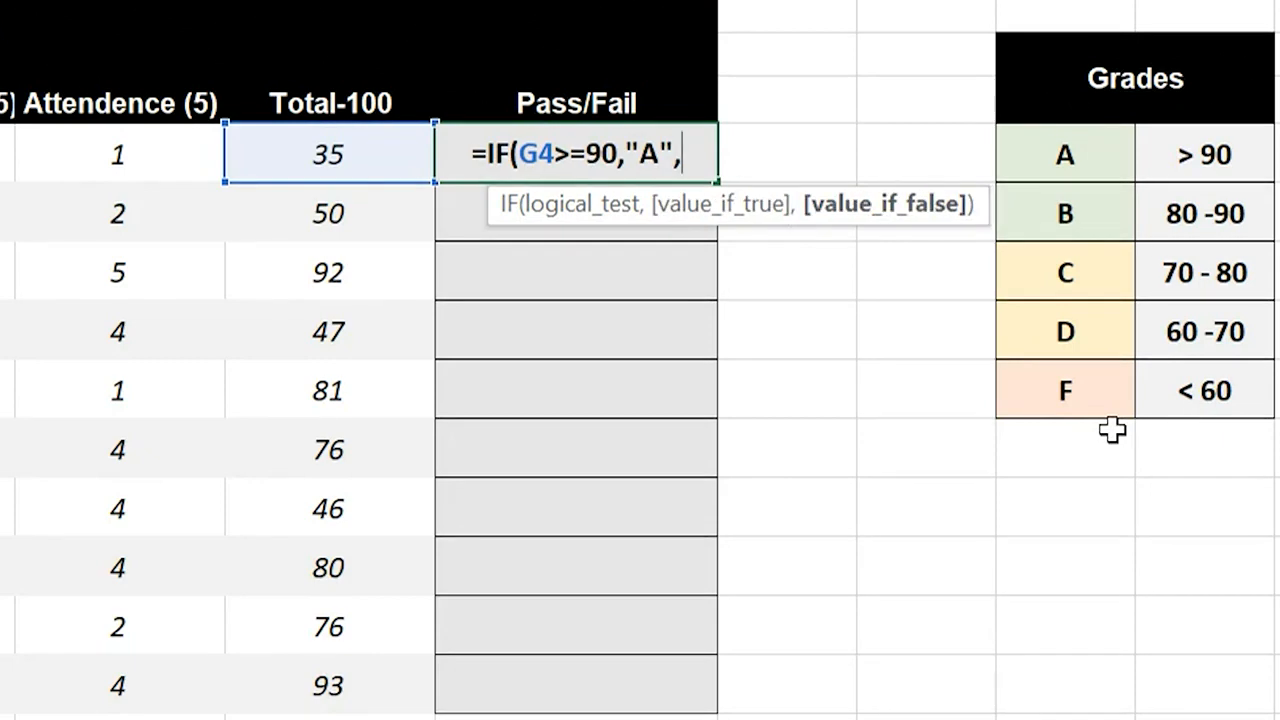
- Add a second IF as the false value of the H4 formula: IF(G4>=80,"B"
{"action": "type", "text": "IF"}
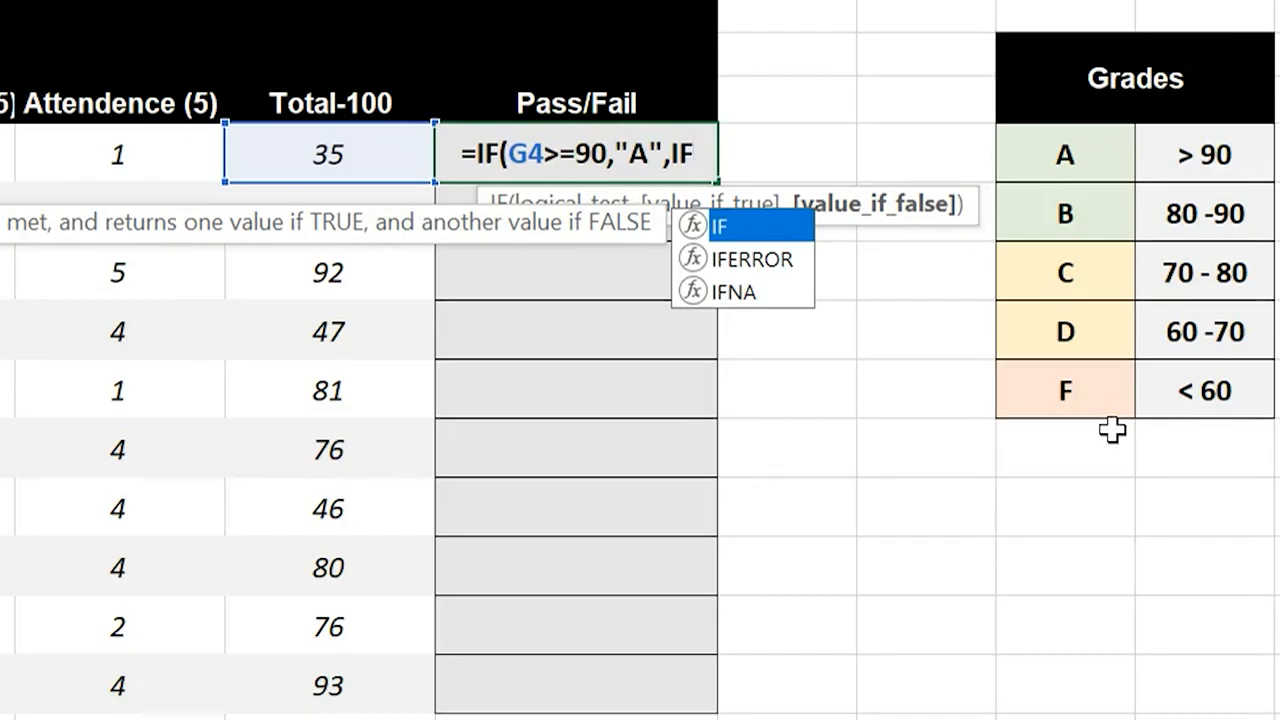
{"action": "key", "text": "Down"}
{"action": "key", "text": "Down"}
{"action": "key", "text": "Up"}
{"action": "key", "text": "Down"}
{"action": "key", "text": "Up"}
{"action": "key", "text": "Up"}
{"action": "key", "text": "Tab"}
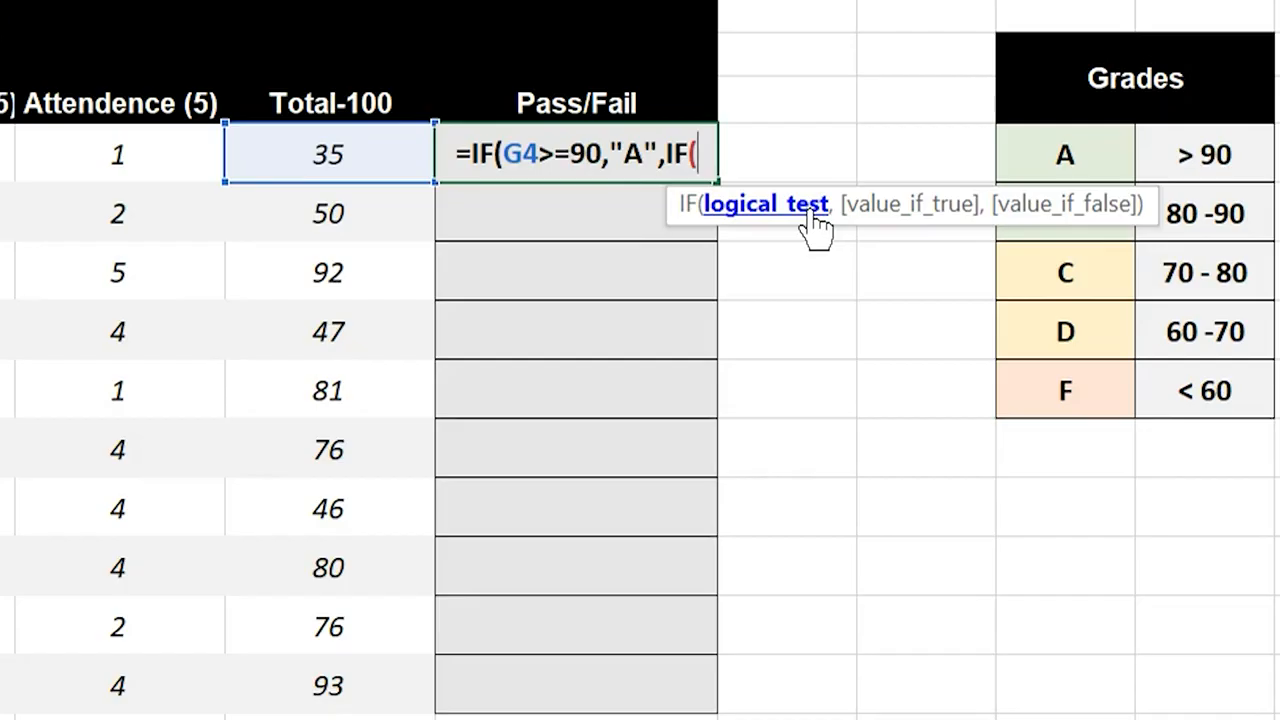
{"action": "left_click", "coordinate": [371, 143]}
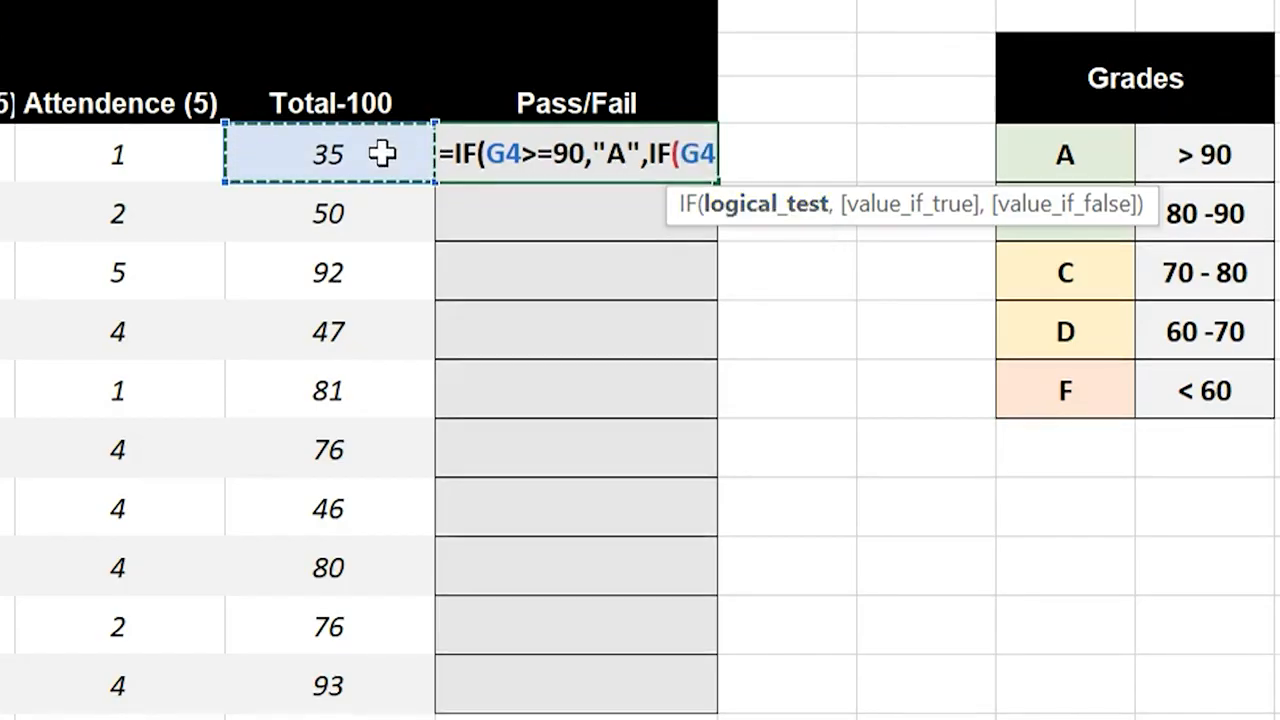
{"action": "type", "text": ">"}
{"action": "type", "text": "=8"}
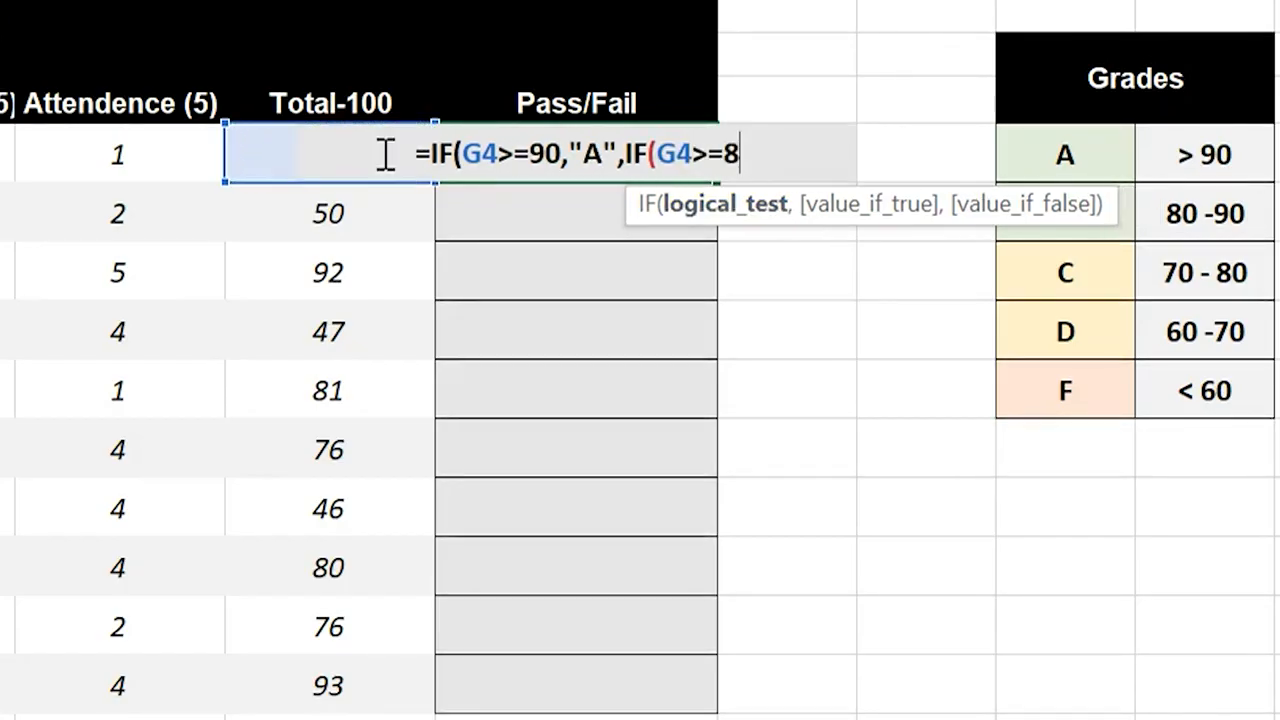
{"action": "type", "text": "0,\""}
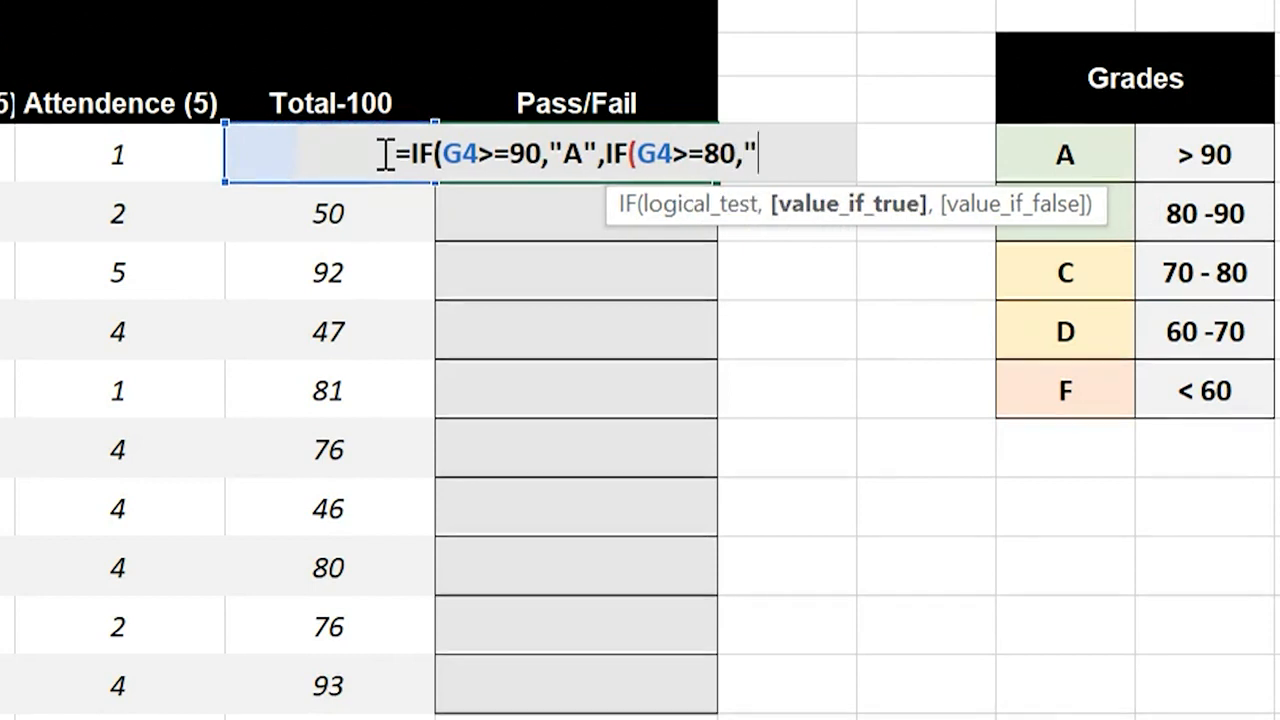
{"action": "type", "text": "B\""}
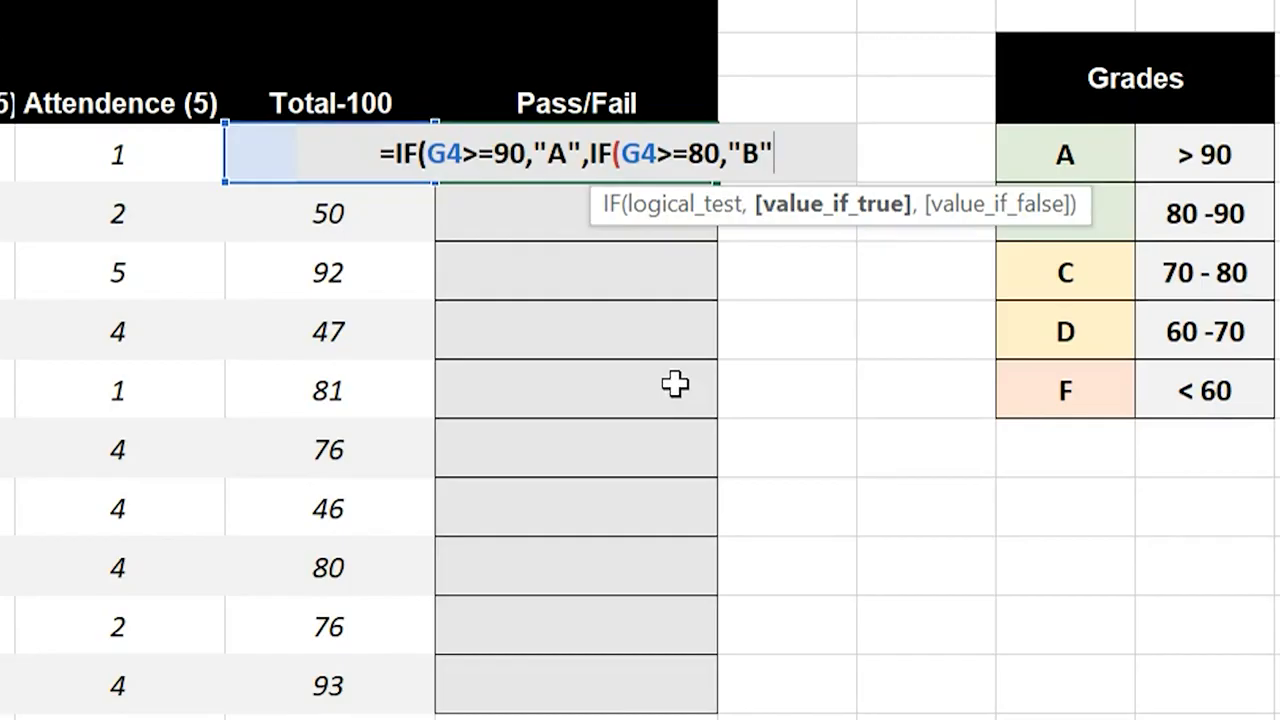
- Nest a third condition in the H4 formula: ,IF(G4>=70,"C"
{"action": "type", "text": ",I"}
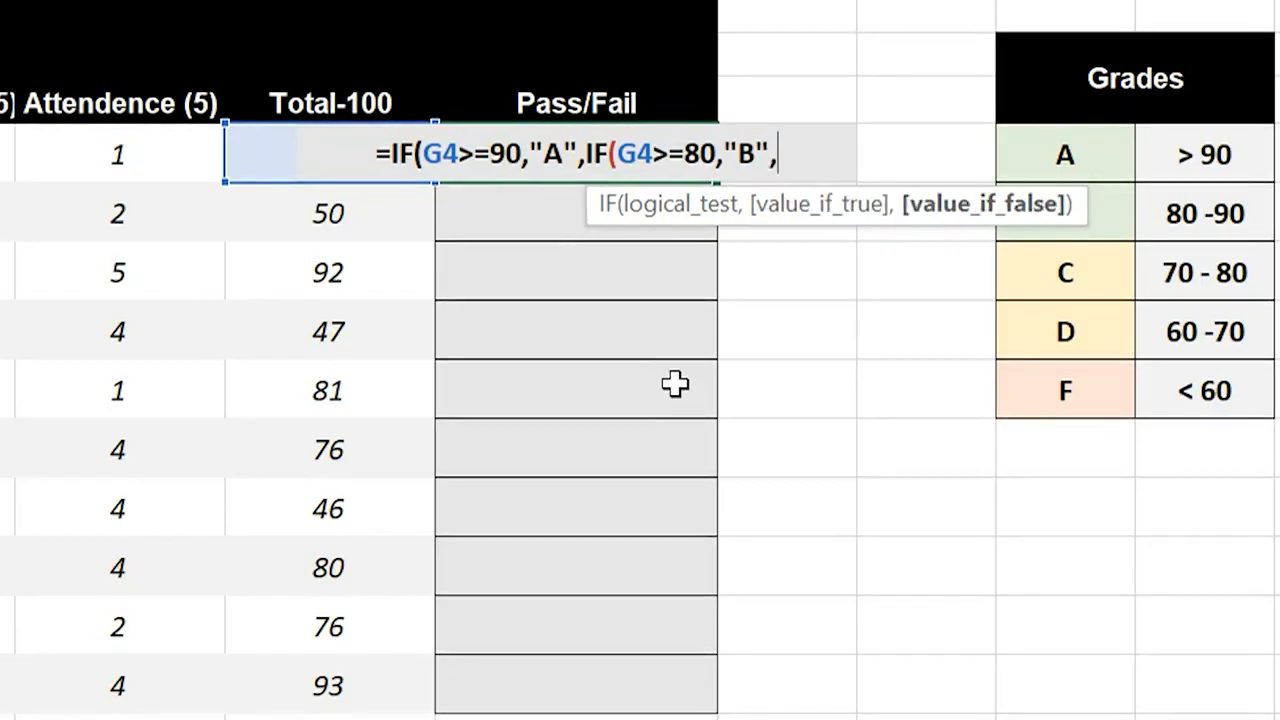
{"action": "type", "text": "F("}
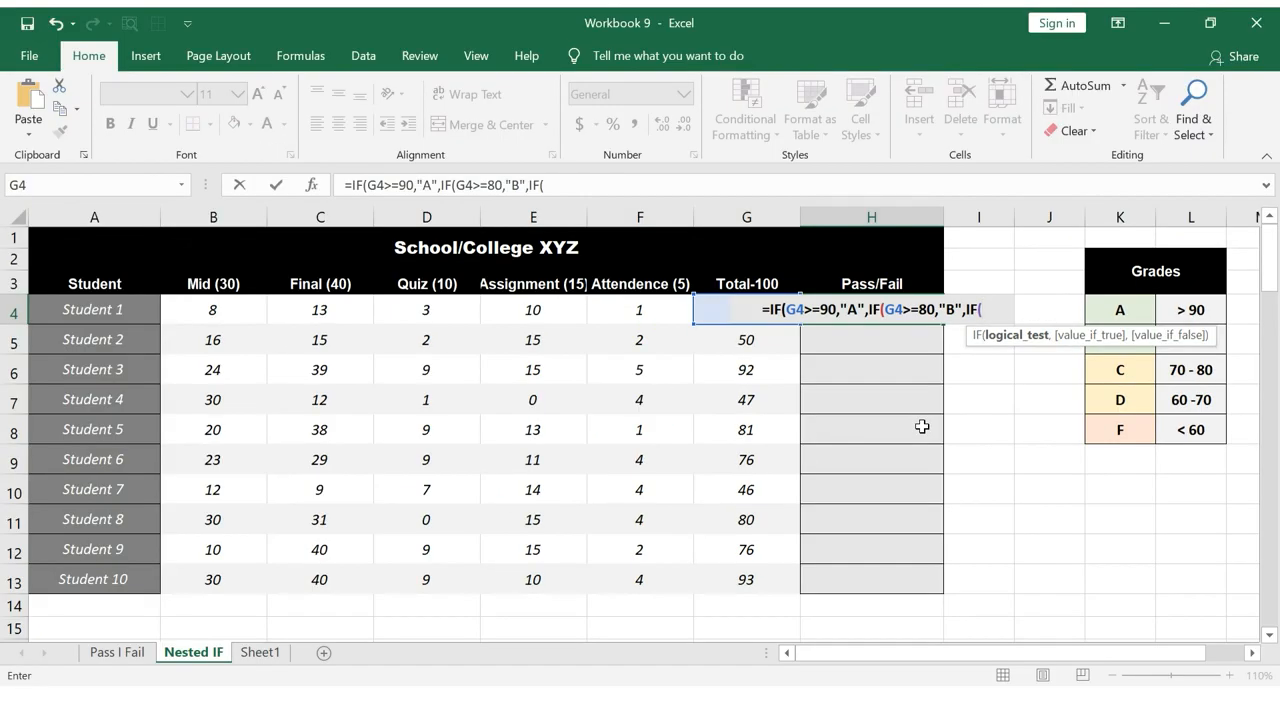
{"action": "type", "text": "G4"}
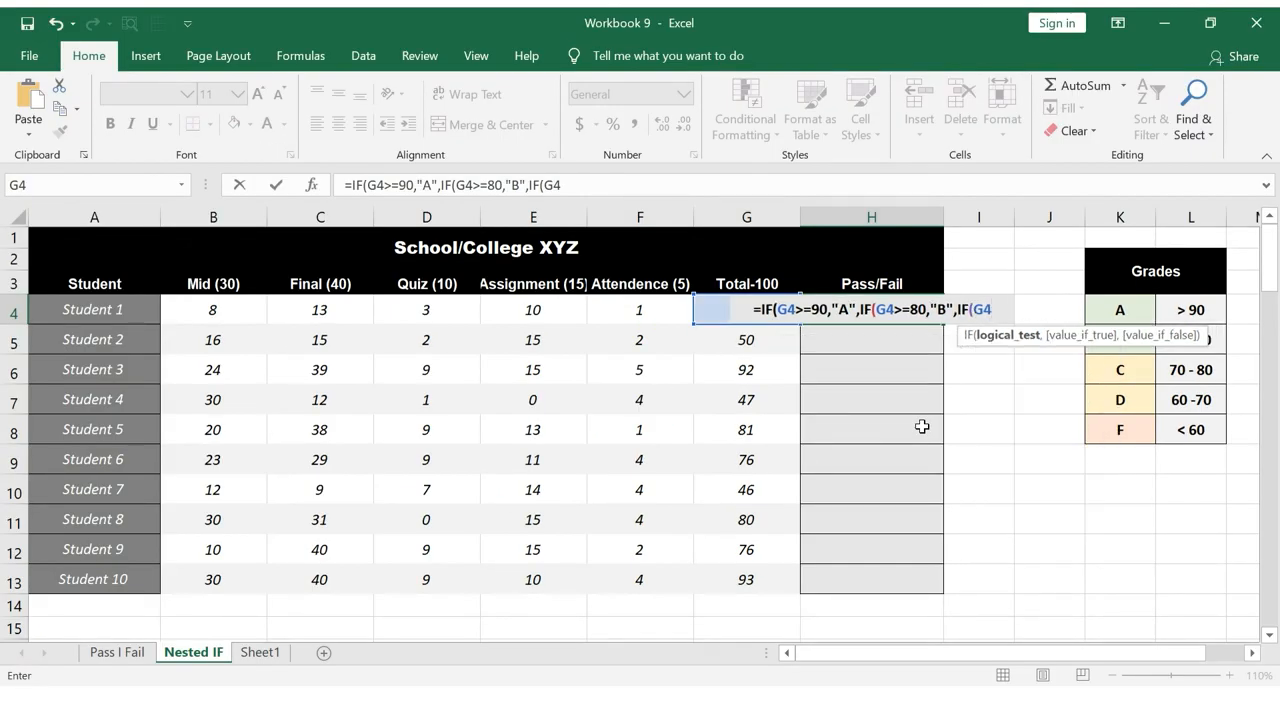
{"action": "type", "text": ">="}
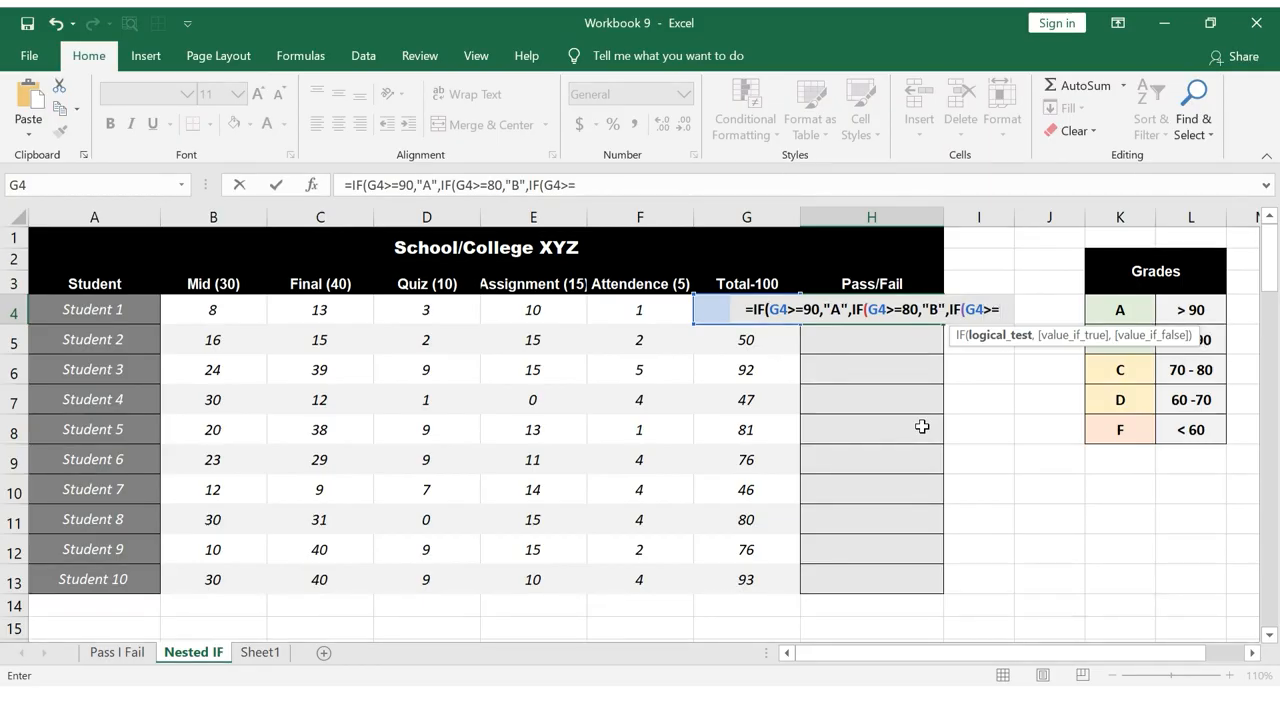
{"action": "type", "text": "70,\""}
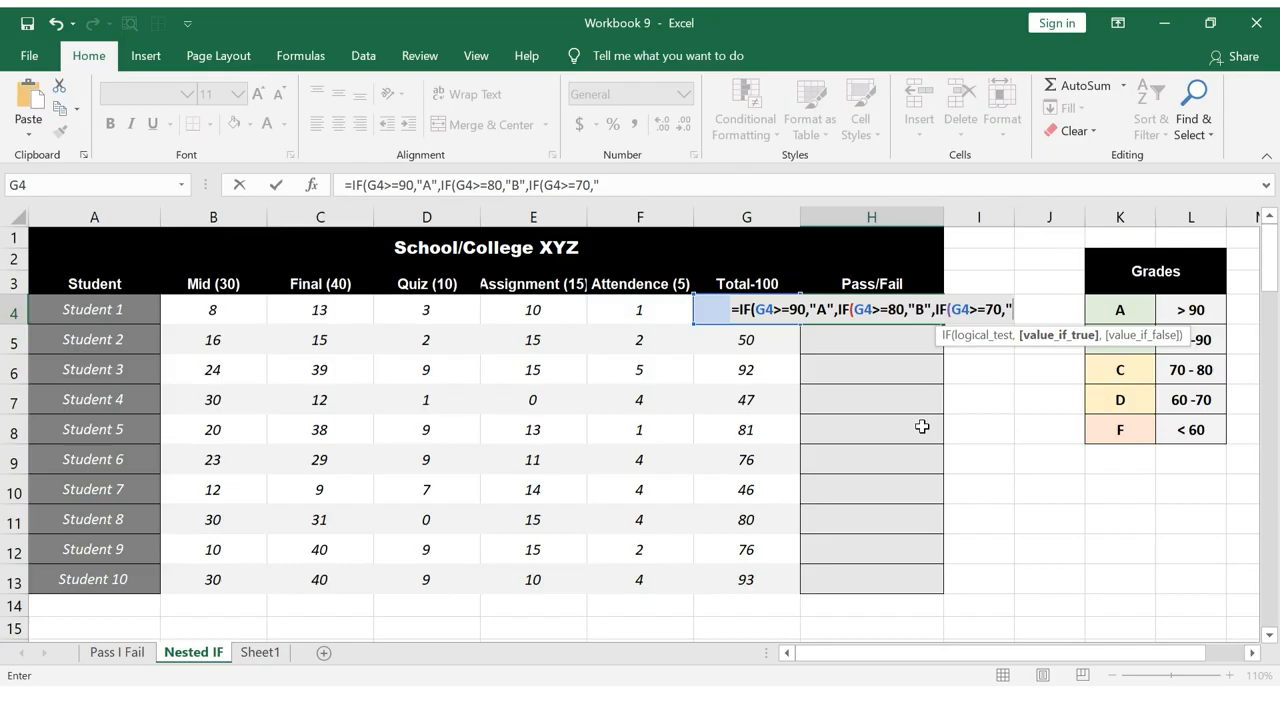
{"action": "type", "text": "C\""}
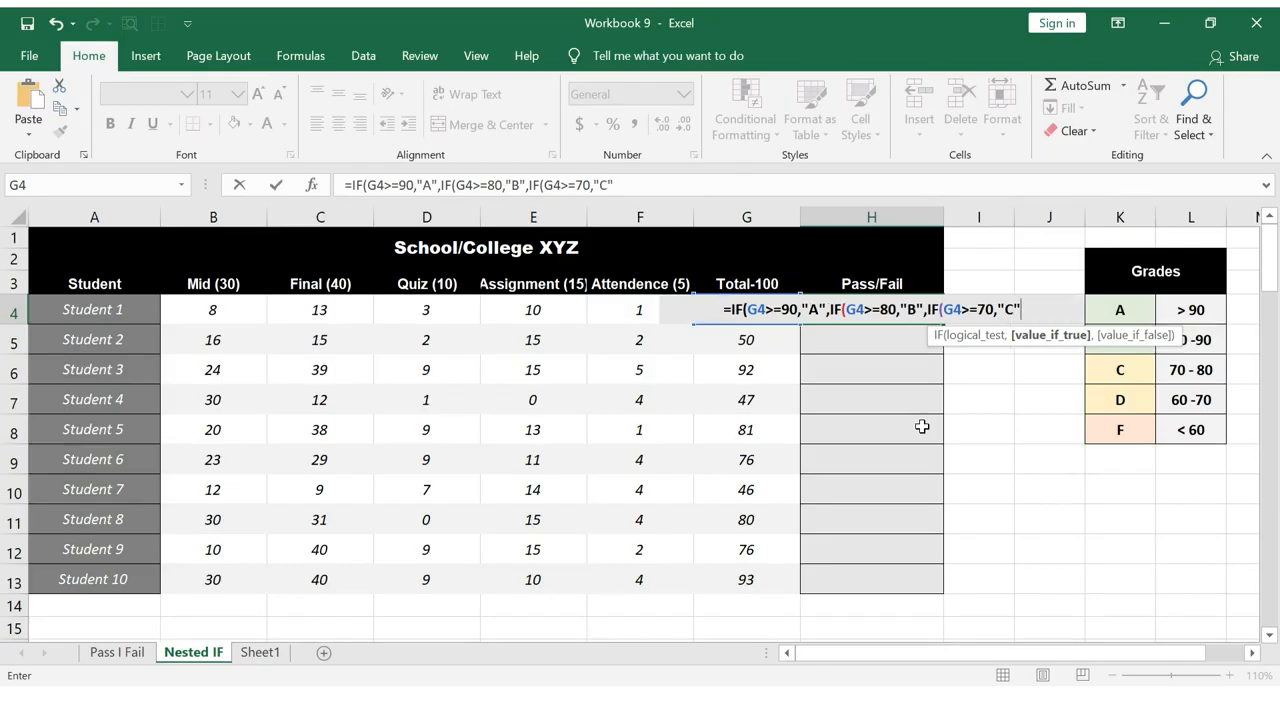
- Complete the H4 formula with ,IF(G4>=60,"D","F")))) and commit it
{"action": "type", "text": ",IF("}
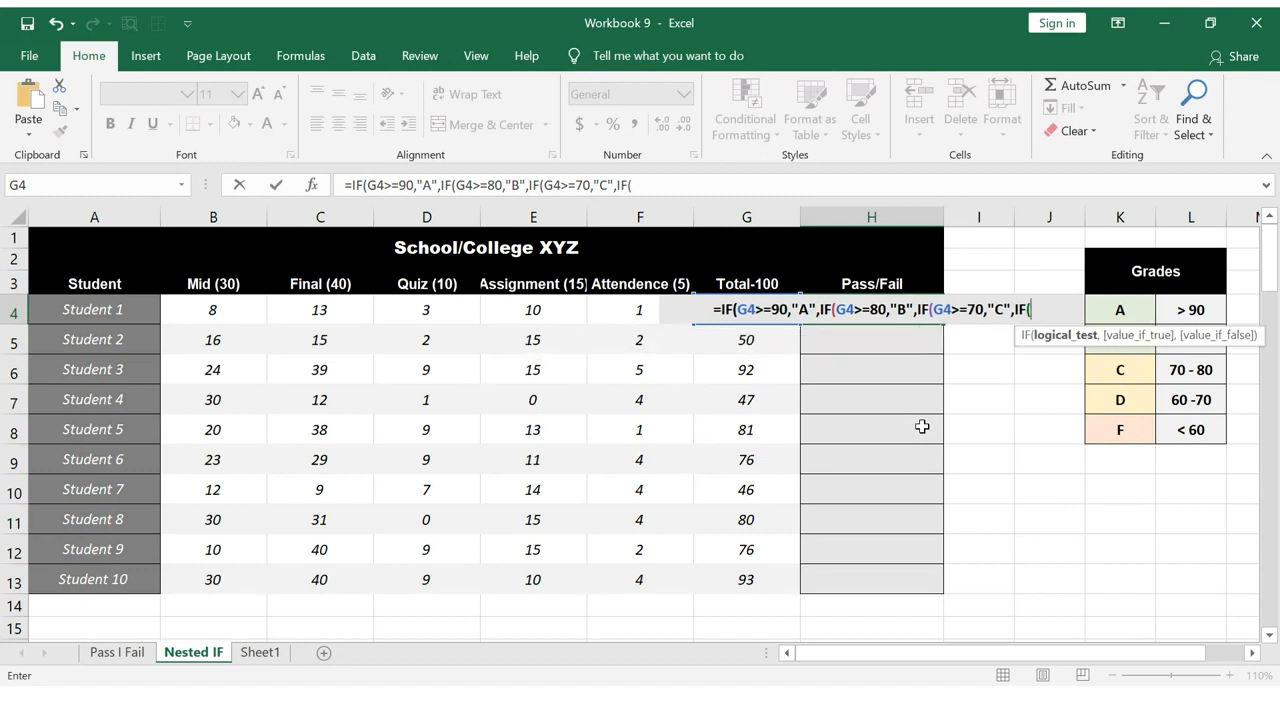
{"action": "type", "text": "G4>=60"}
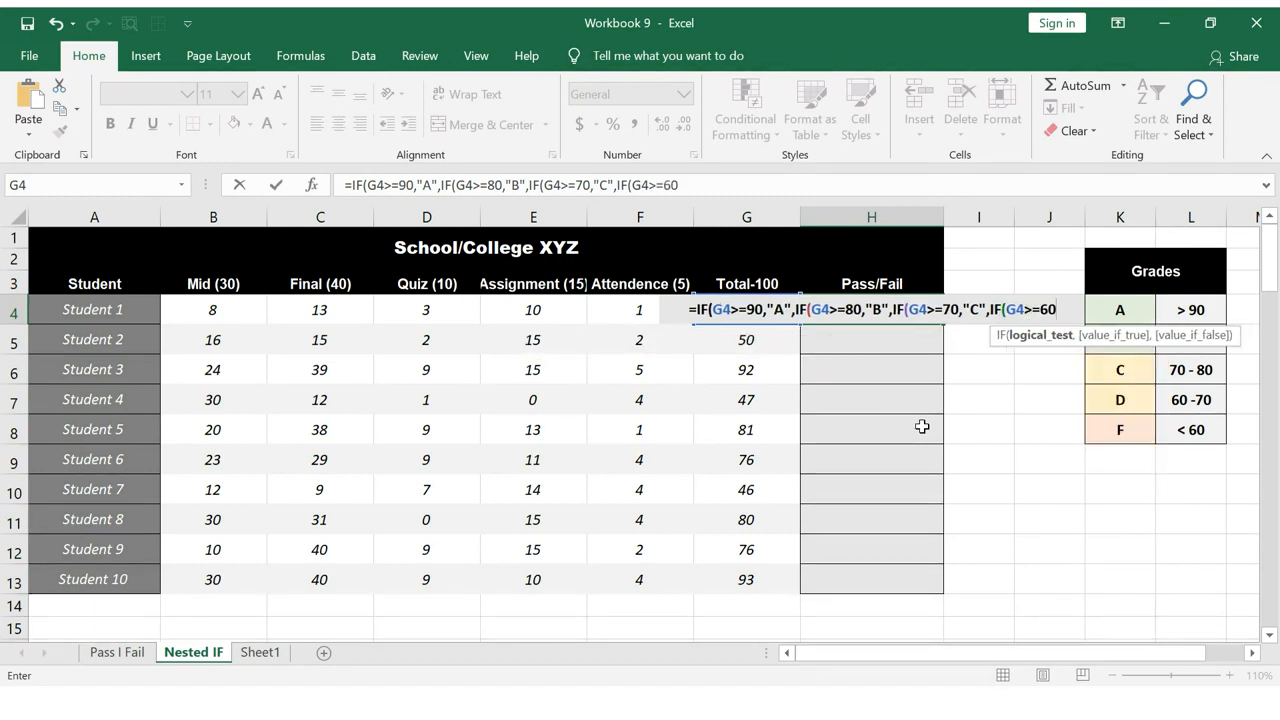
{"action": "type", "text": ",\""}
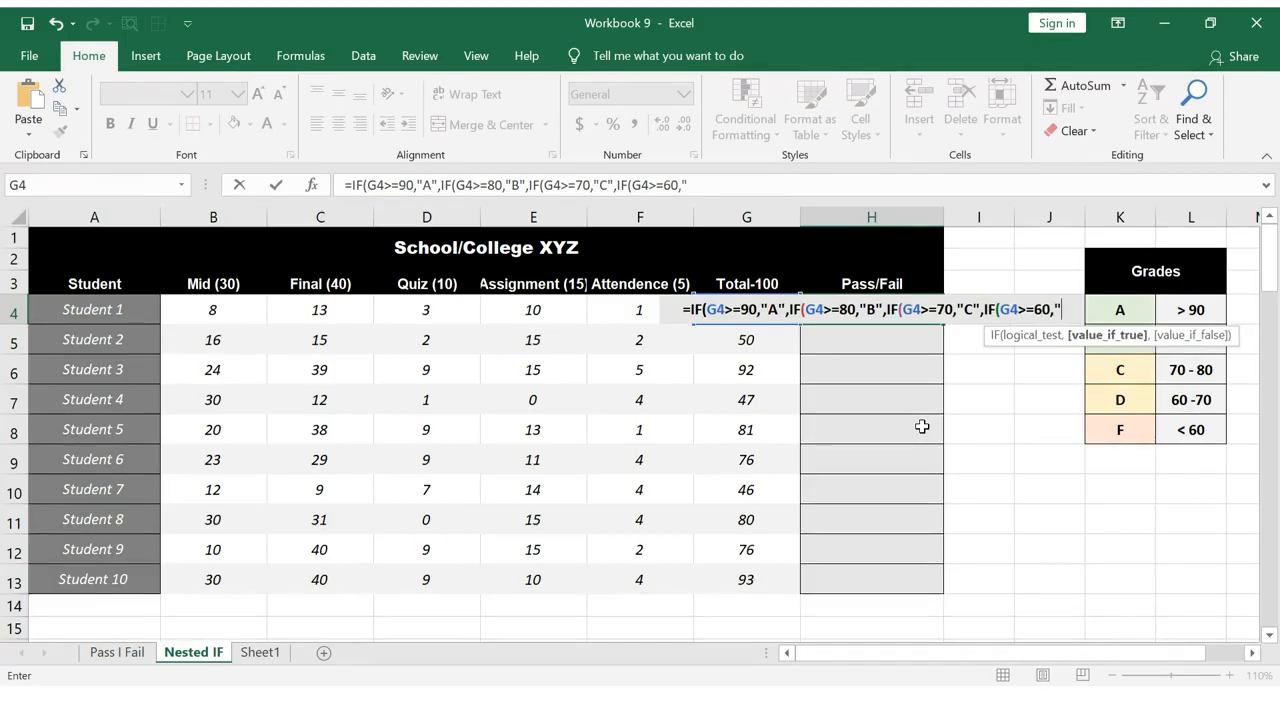
{"action": "type", "text": "D\""}
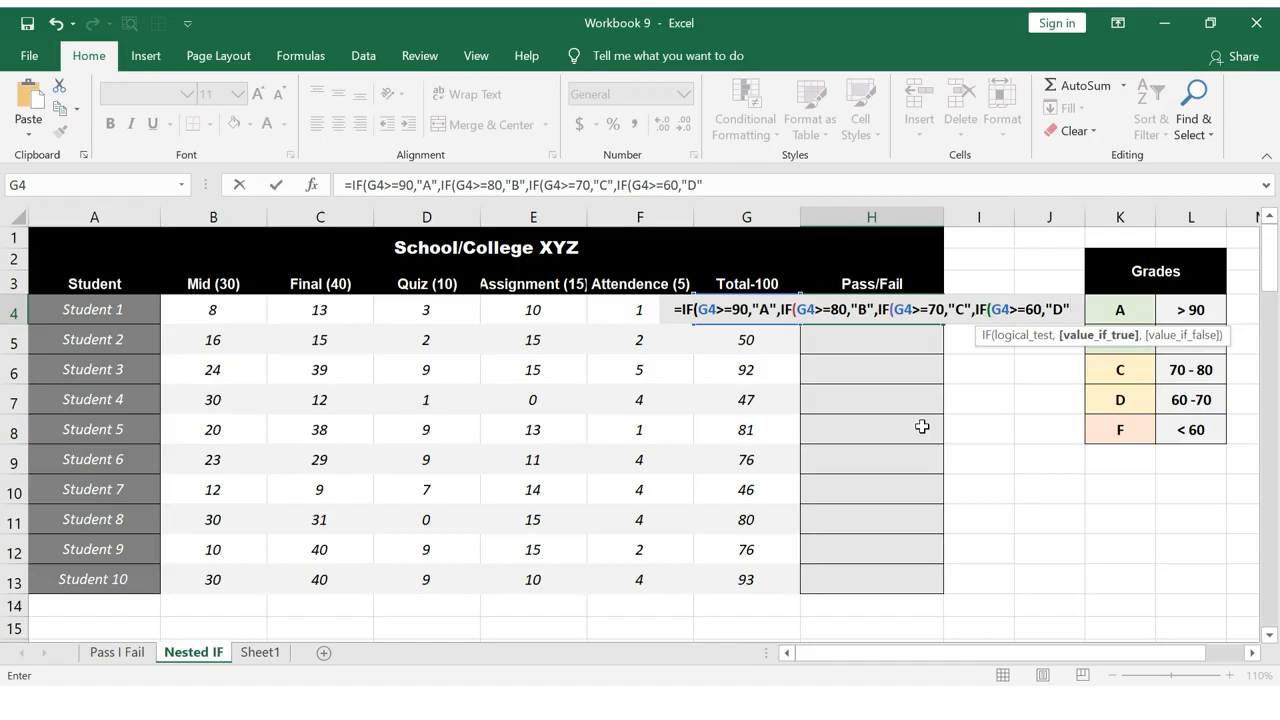
{"action": "type", "text": ","}
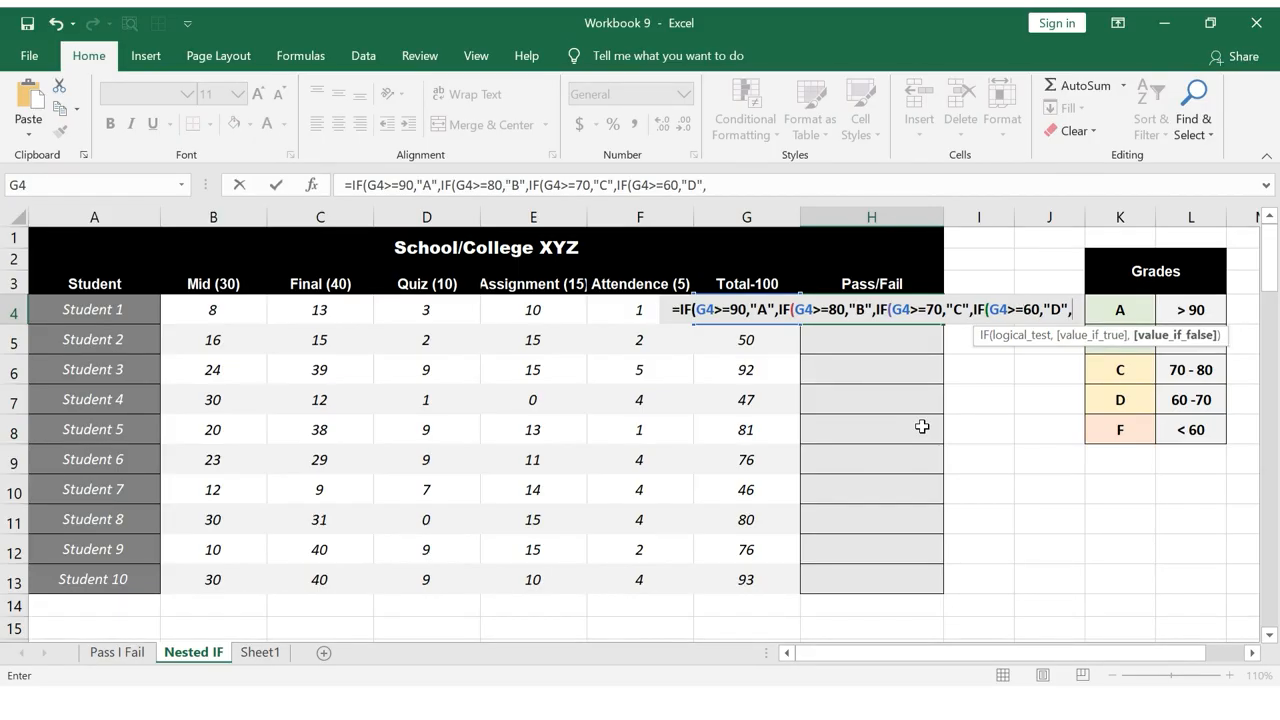
{"action": "type", "text": "\"F\""}
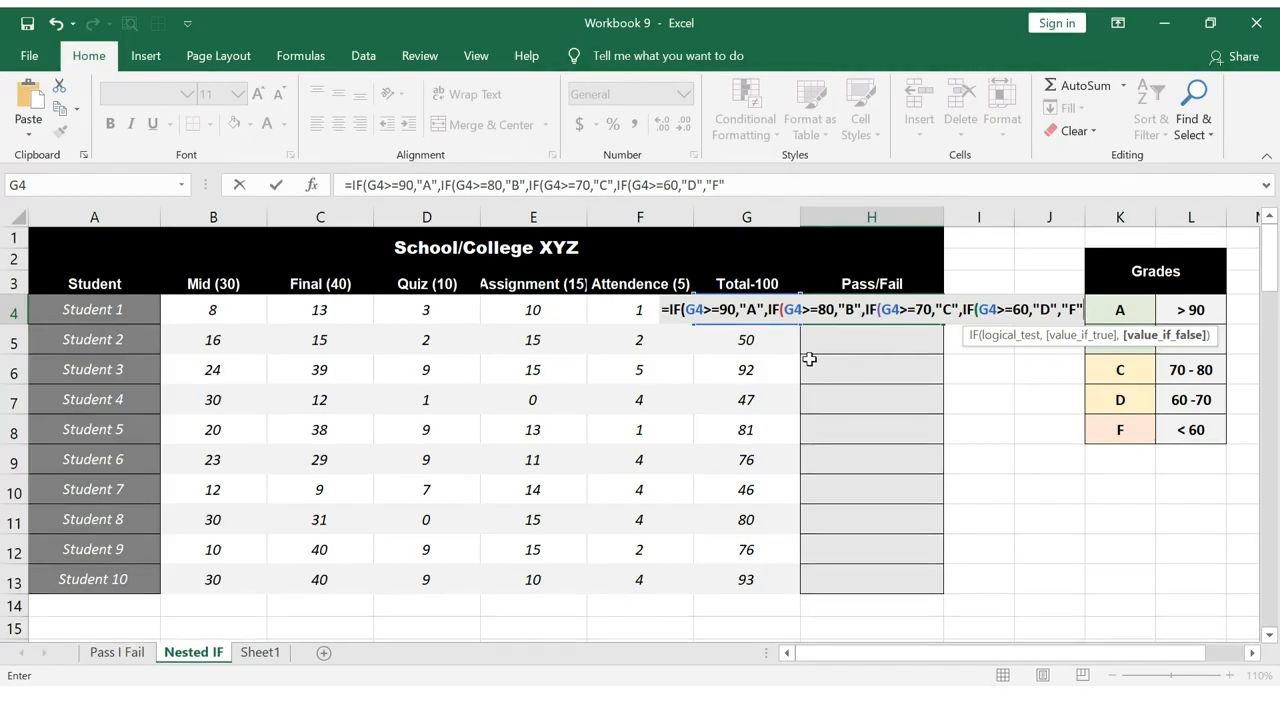
{"action": "type", "text": ")))"}
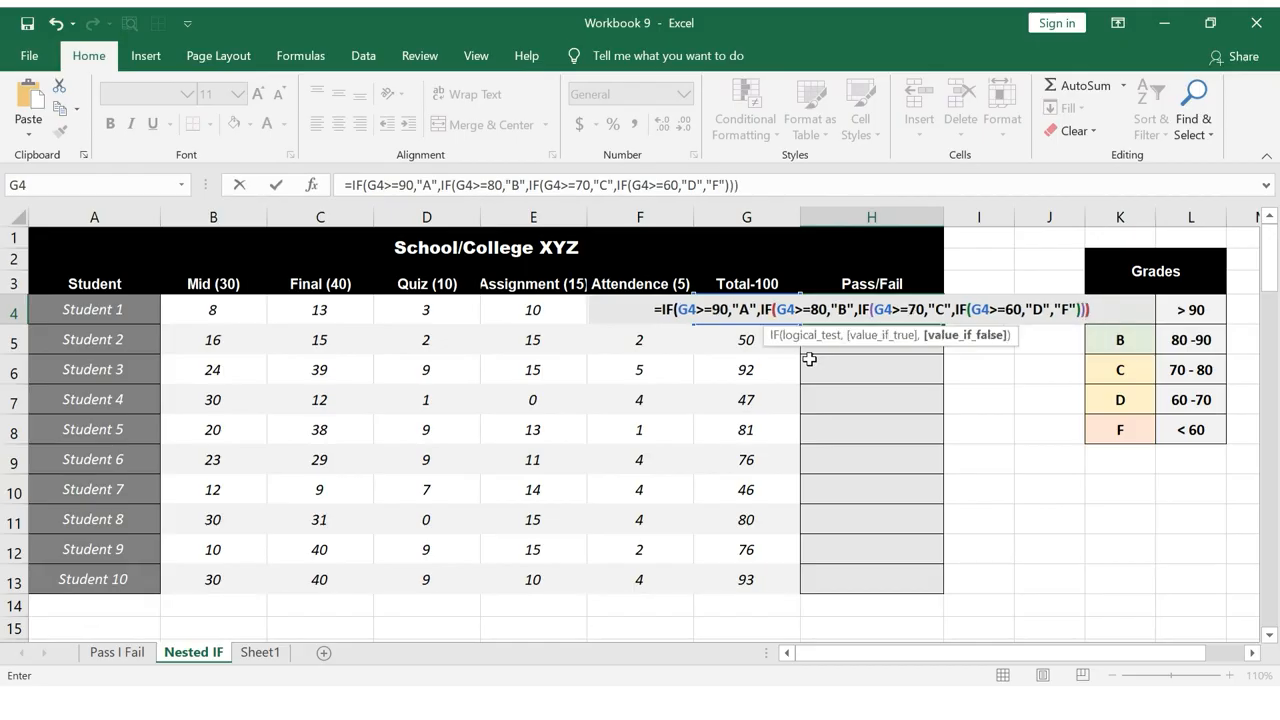
{"action": "key", "text": "Return"}
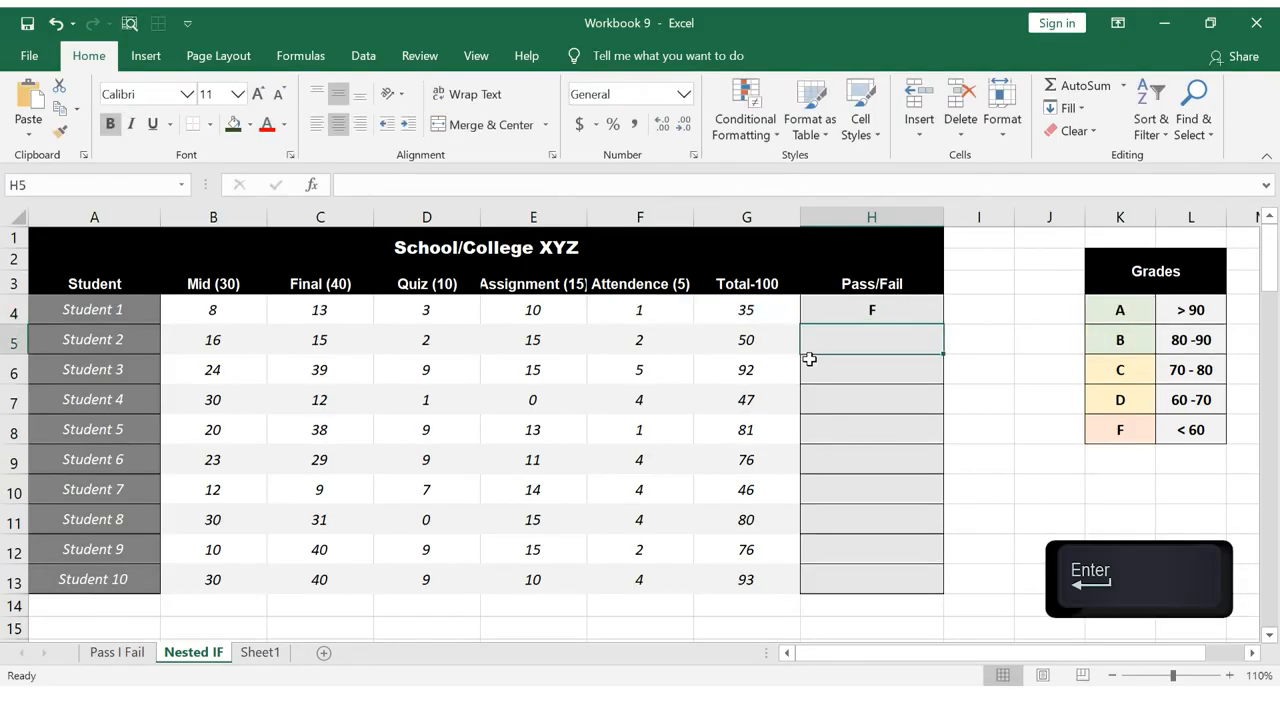
- Check Student 1's total against the grade formula and fill the H4 formula down to H13
{"action": "left_click", "coordinate": [918, 308]}
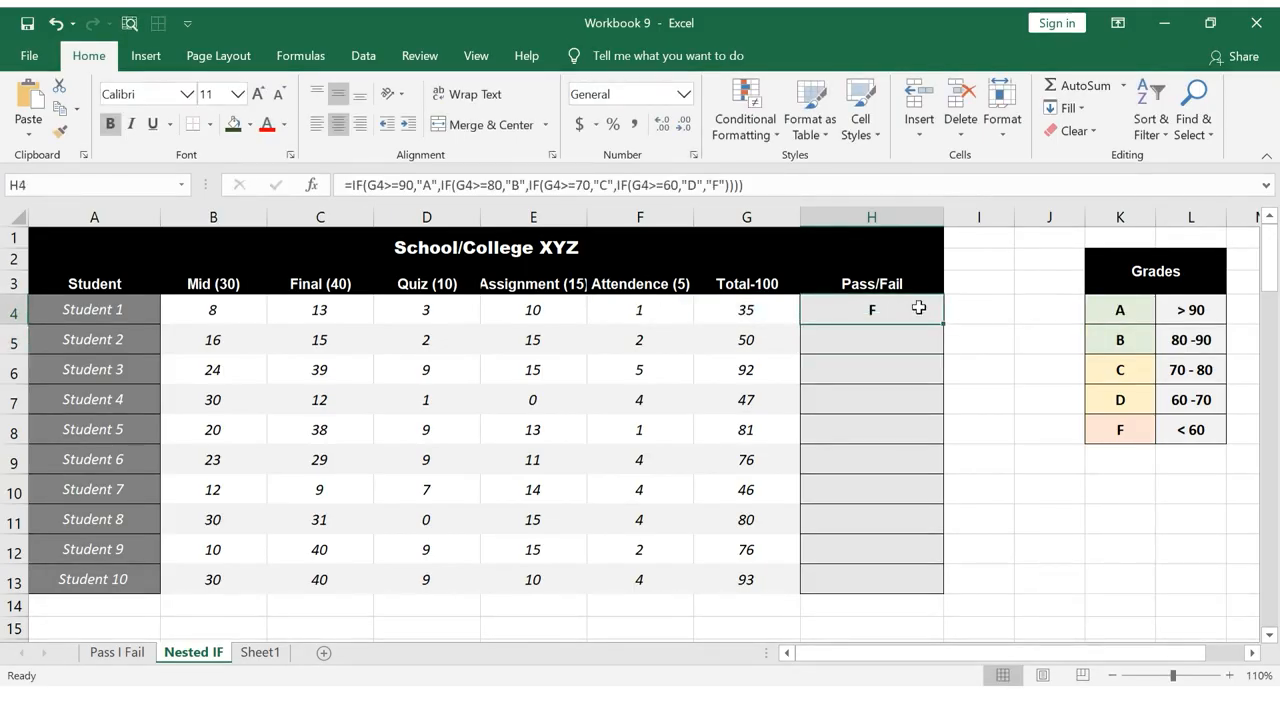
{"action": "left_click", "coordinate": [756, 306]}
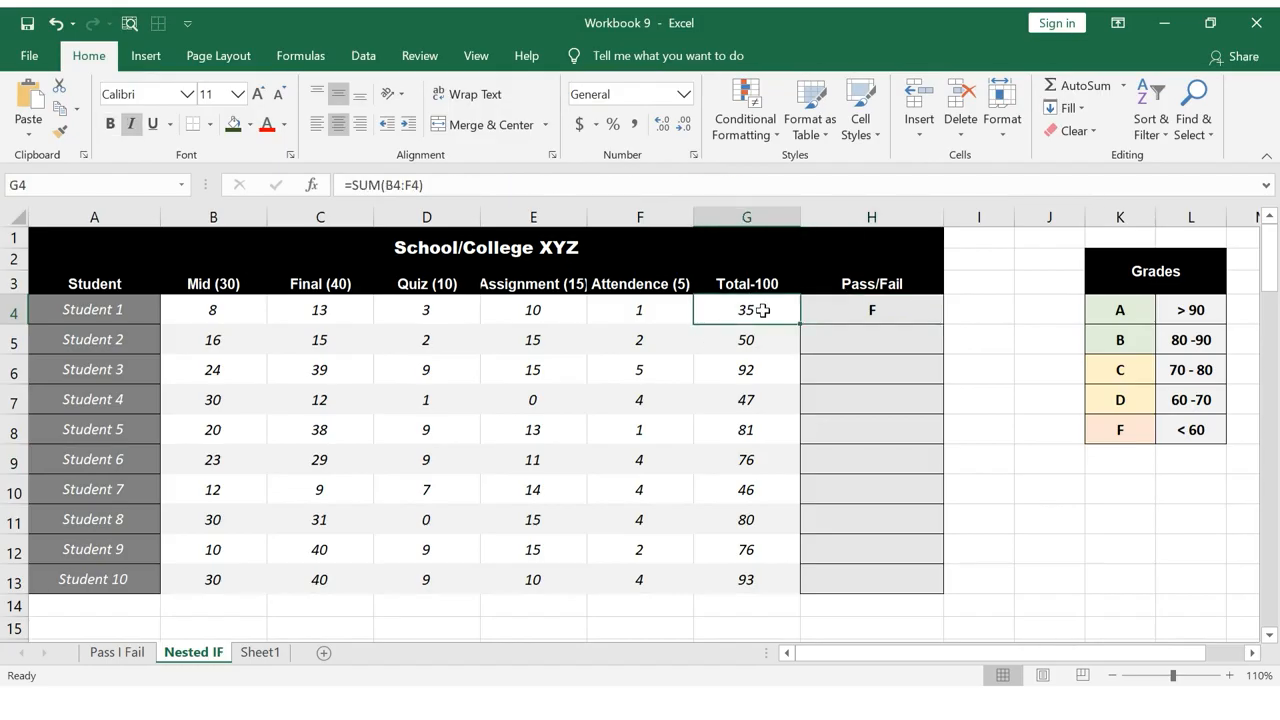
{"action": "left_click", "coordinate": [921, 304]}
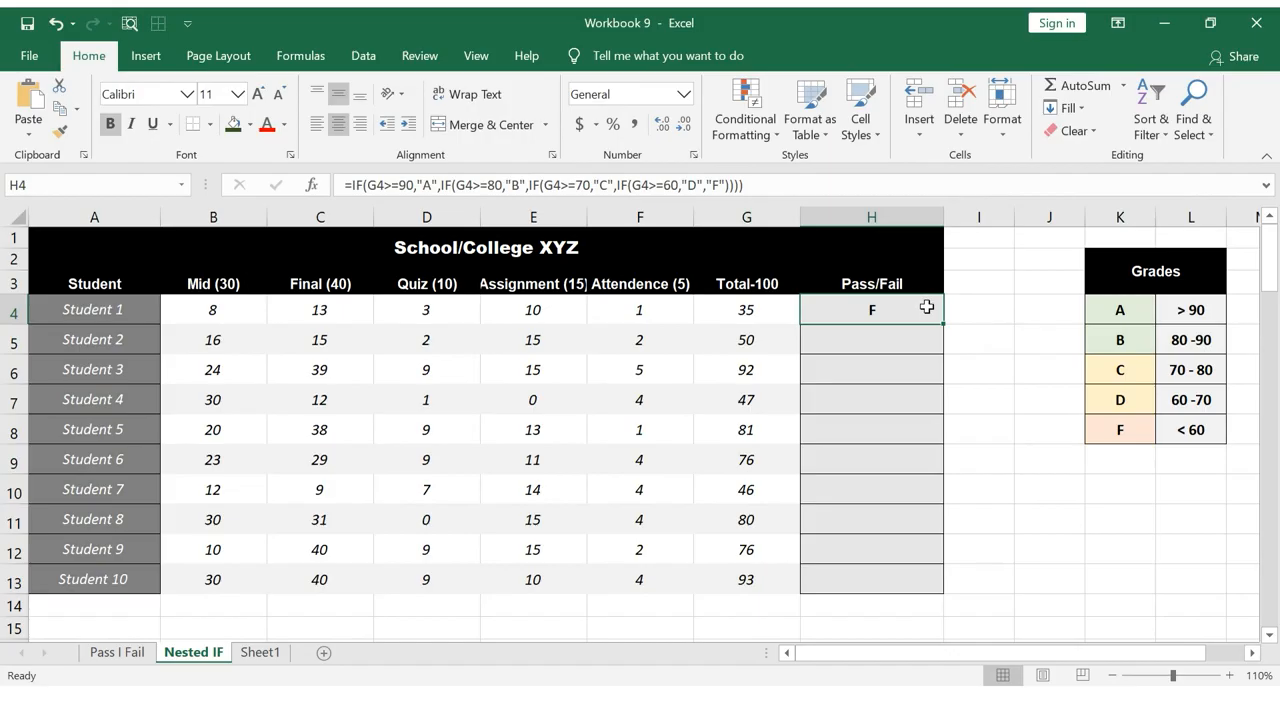
{"action": "double_click", "coordinate": [943, 323]}
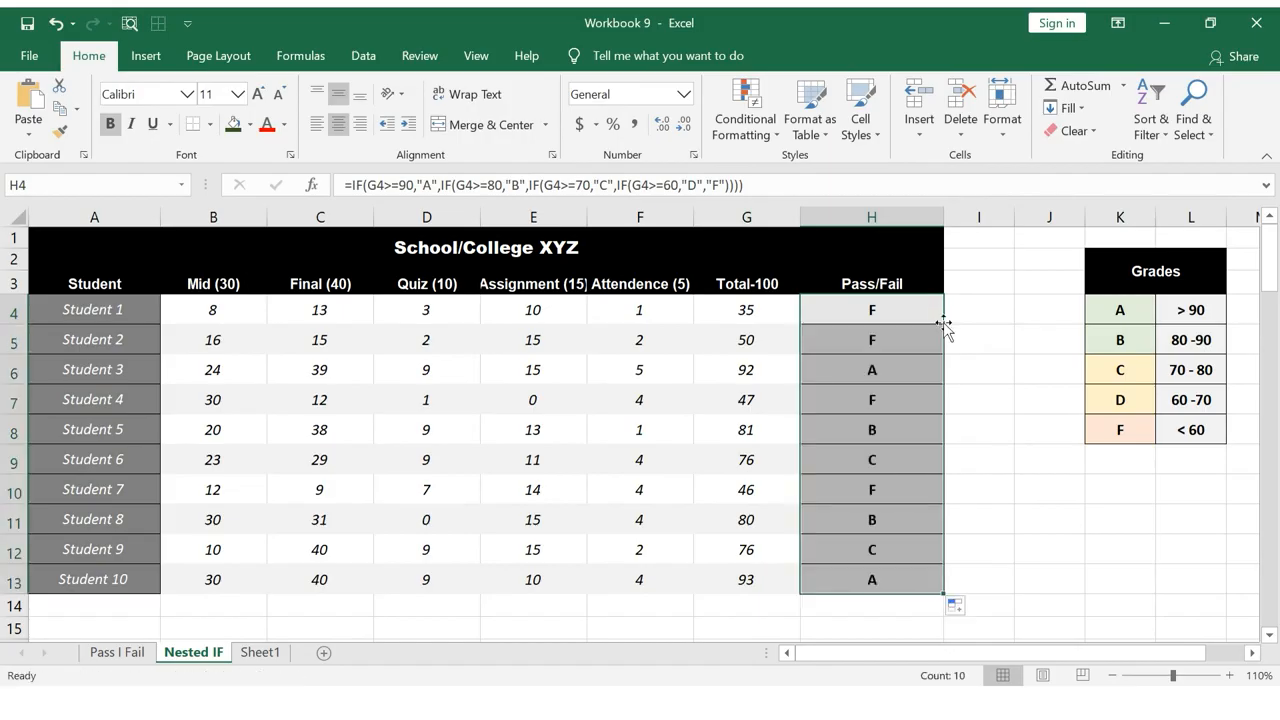
- Examine the filled nested IF formulas and letter grades down the Pass/Fail column, then return to H4
{"action": "left_click", "coordinate": [919, 309]}
{"action": "key", "text": "Down"}
{"action": "key", "text": "Down"}
{"action": "key", "text": "Down"}
{"action": "key", "text": "Down"}
{"action": "key", "text": "Down"}
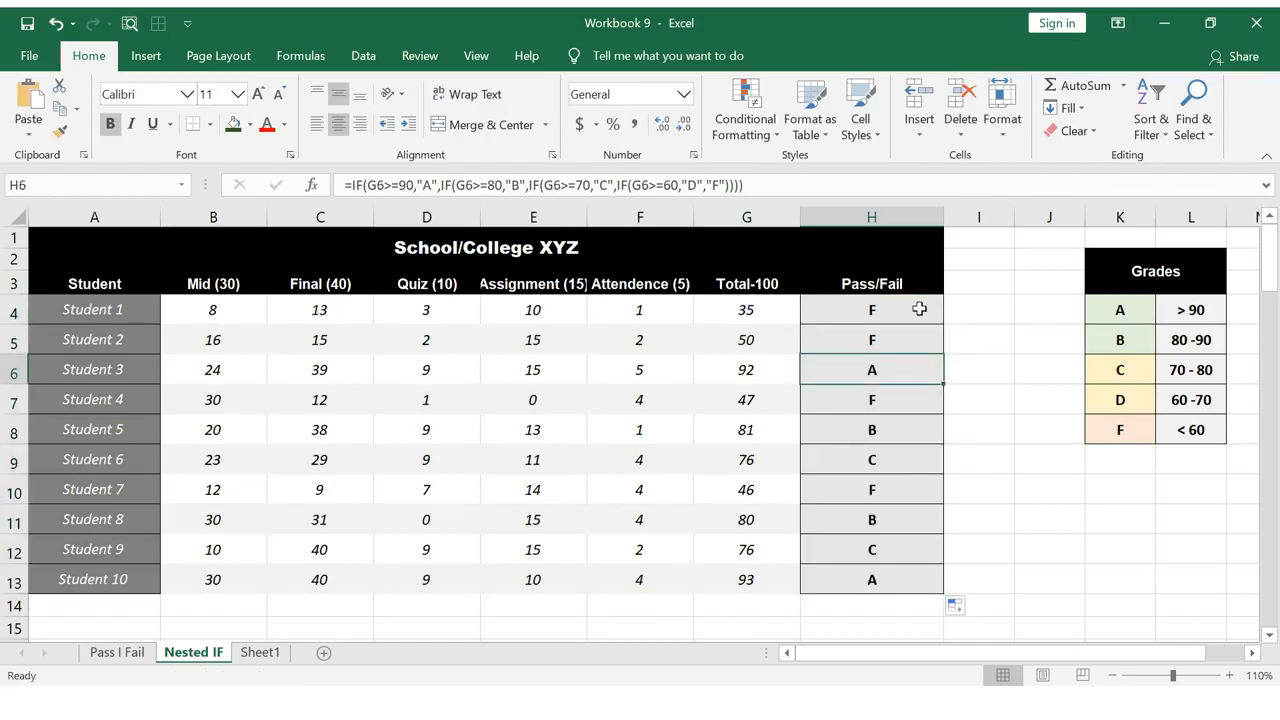
{"action": "key", "text": "Down"}
{"action": "key", "text": "Down"}
{"action": "key", "text": "Down"}
{"action": "key", "text": "Down"}
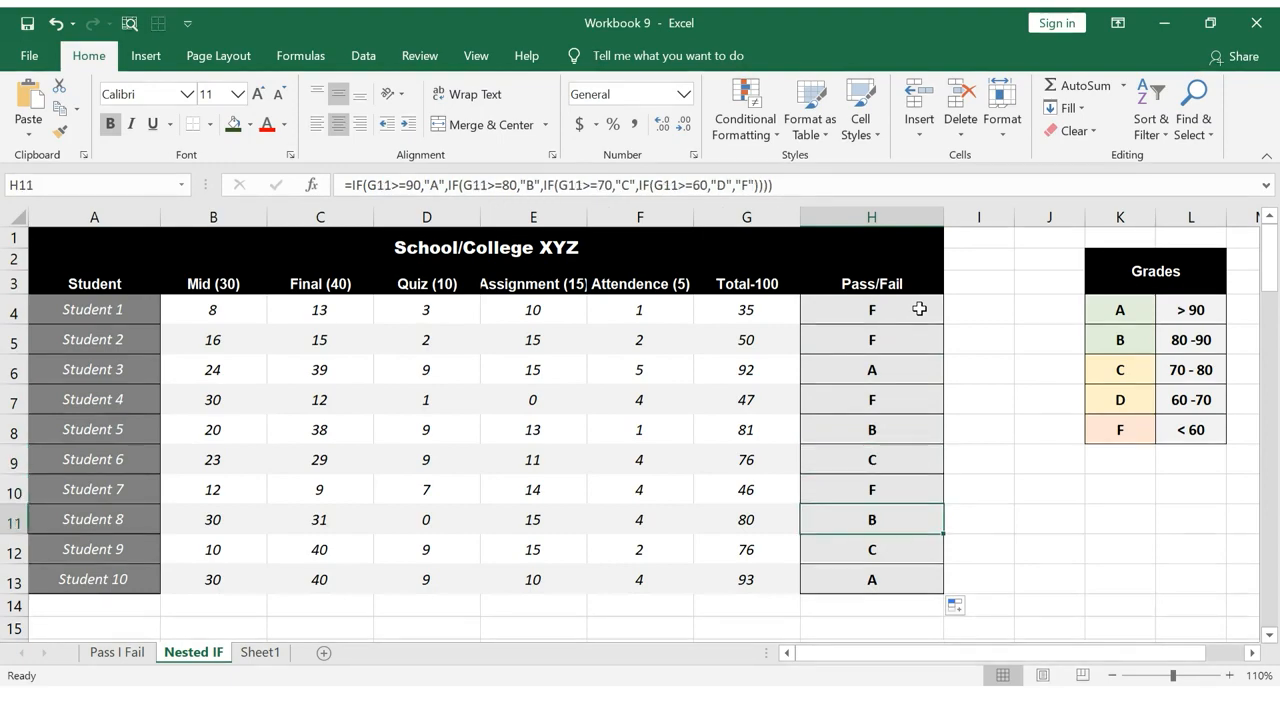
{"action": "left_click", "coordinate": [919, 309]}
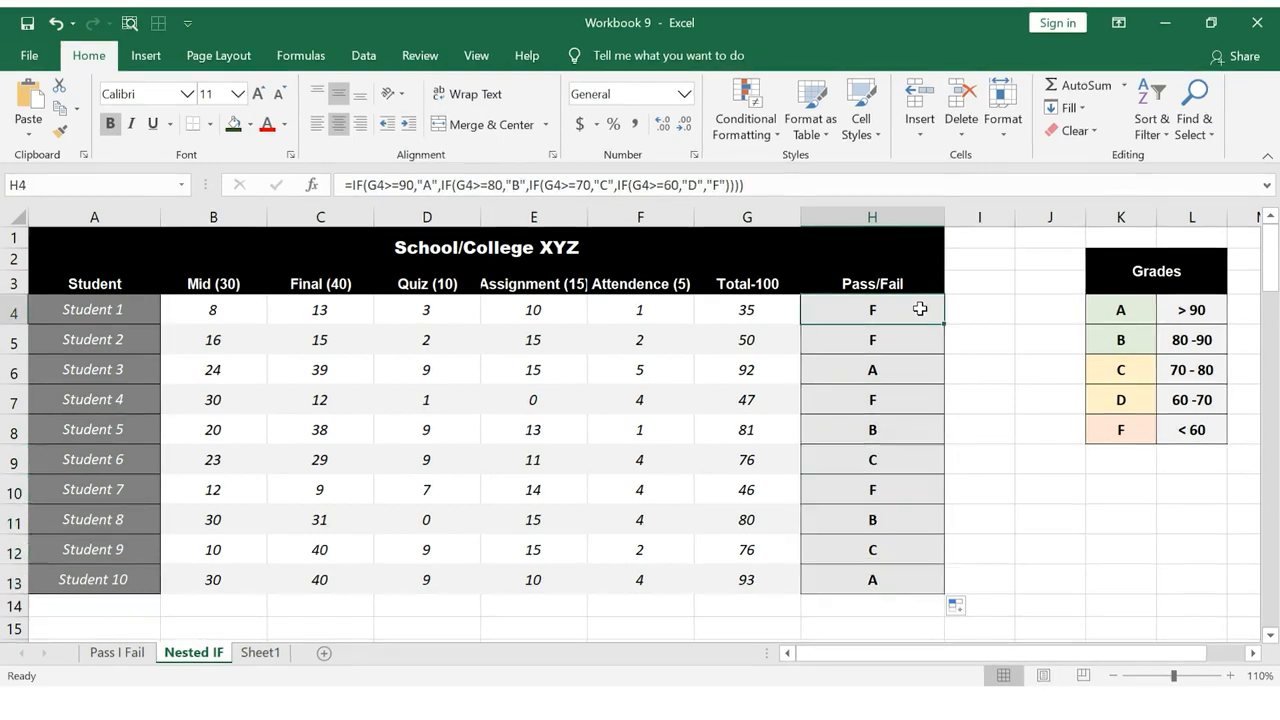